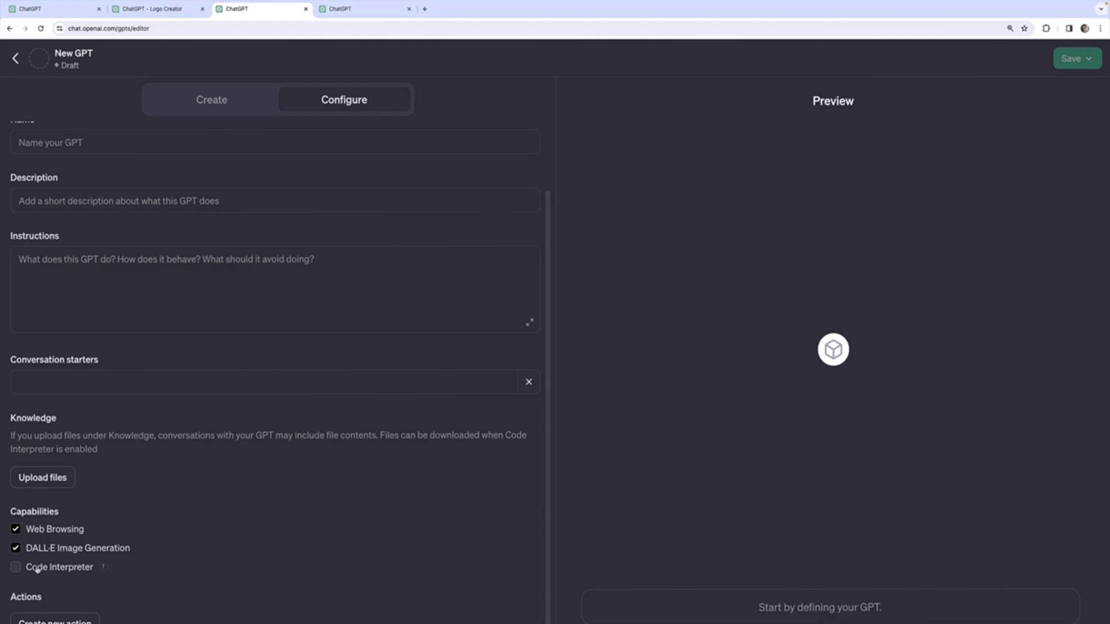
# Switch from the empty Configure form to the Create tab to build the GPT by conversation.
pyautogui.moveTo(106, 568)
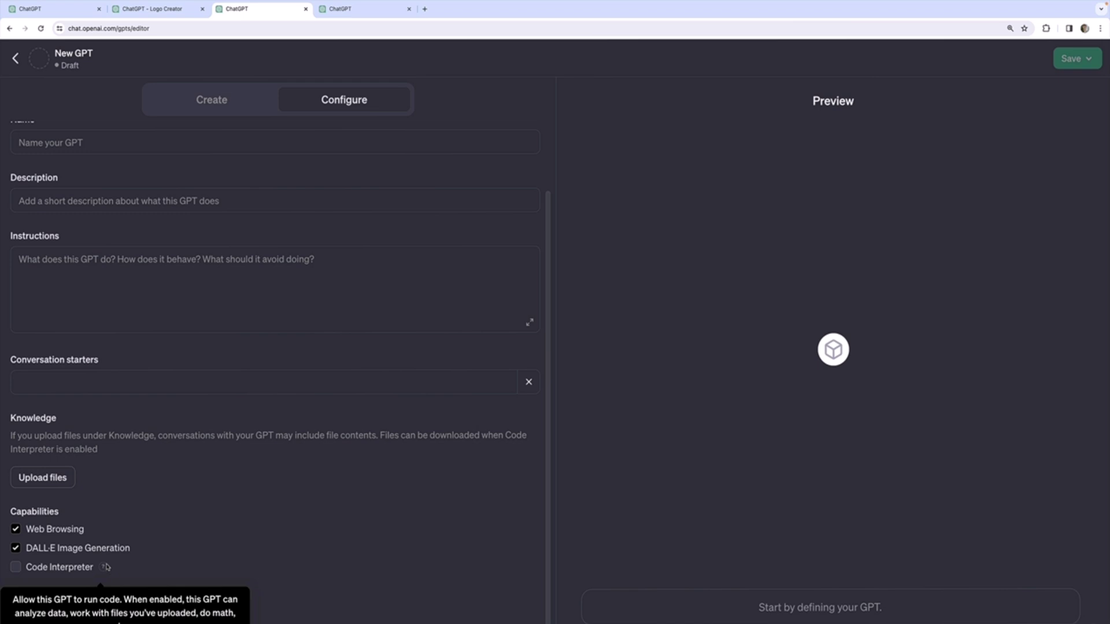
pyautogui.click(231, 101)
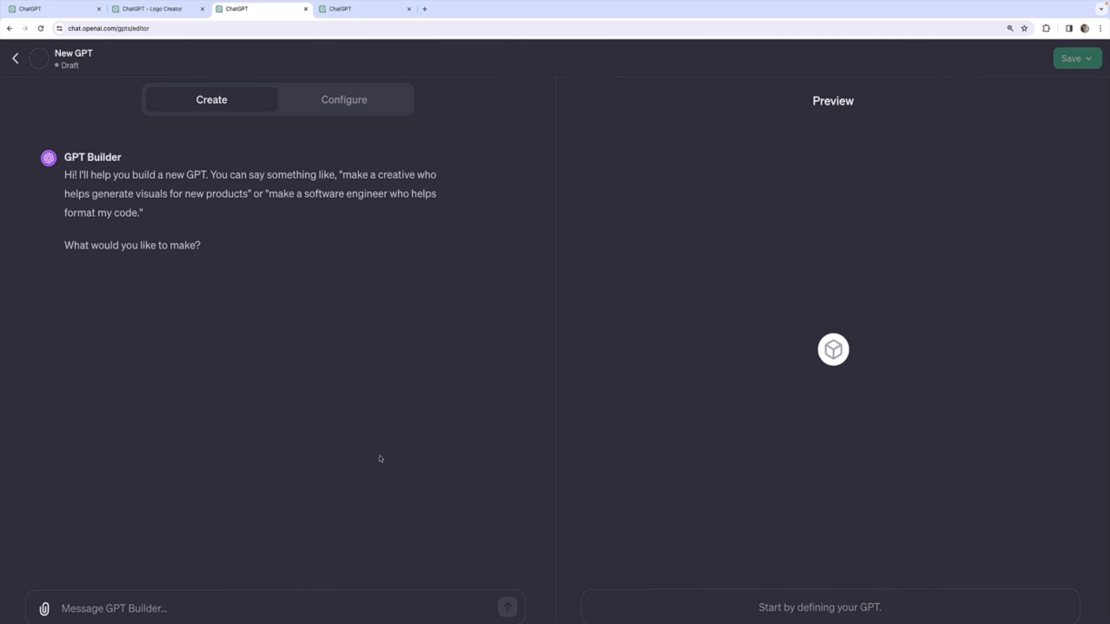
# Ask GPT Builder for a GPT making fake, realistic CSV datasets for the Big Dipper ski resort.
pyautogui.click(352, 611)
pyautogui.write('Generat')
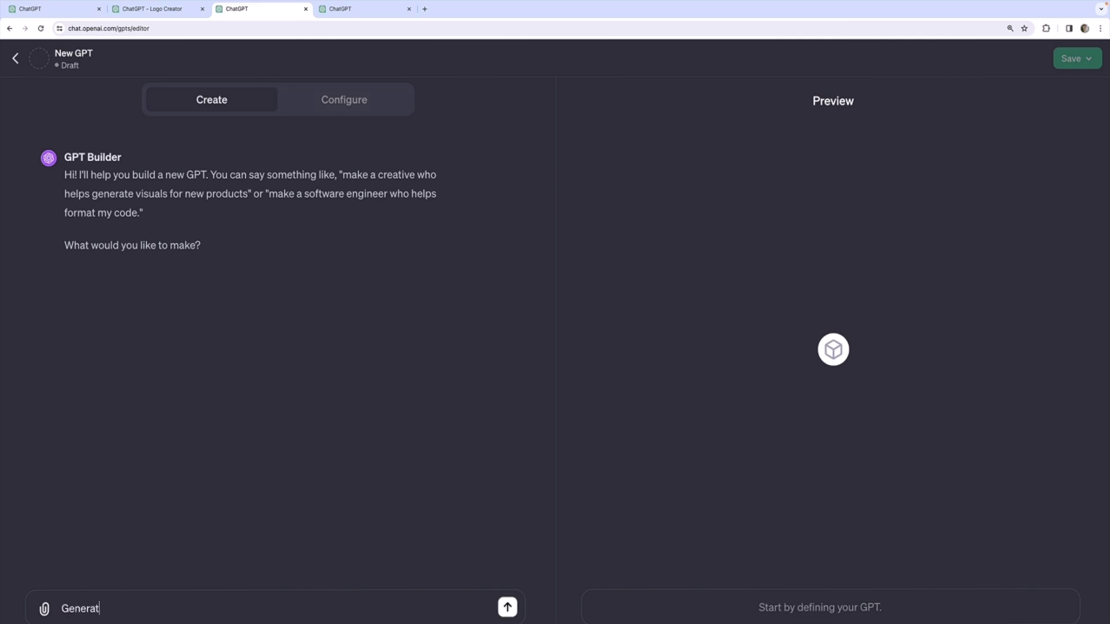
pyautogui.write('e me a GPT that can create fake, but realisti')
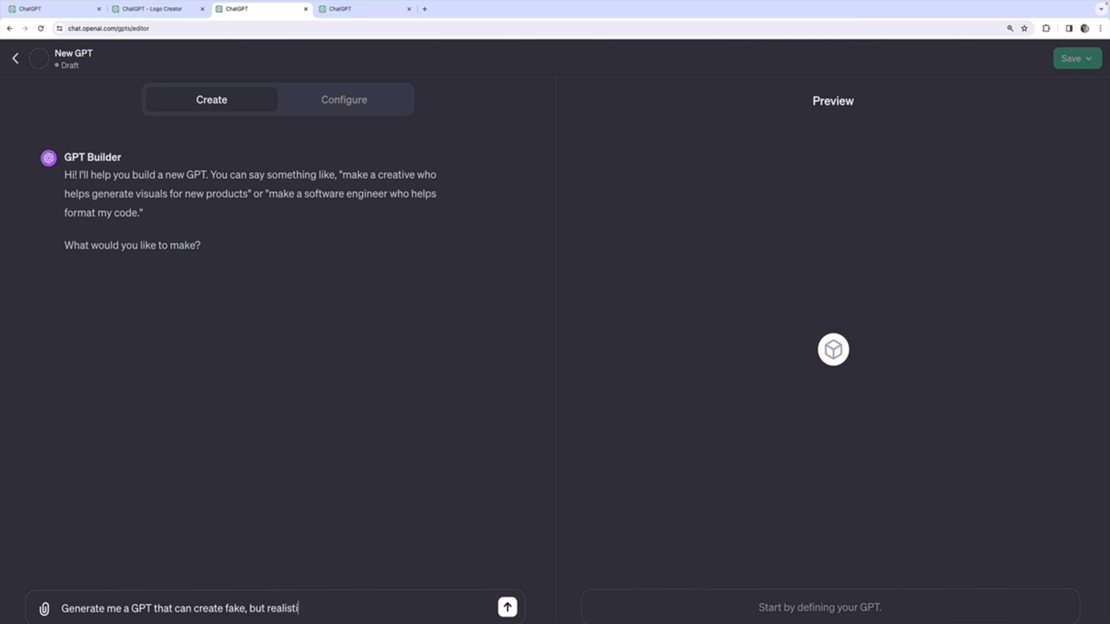
pyautogui.write('c datasets for my ski resort c')
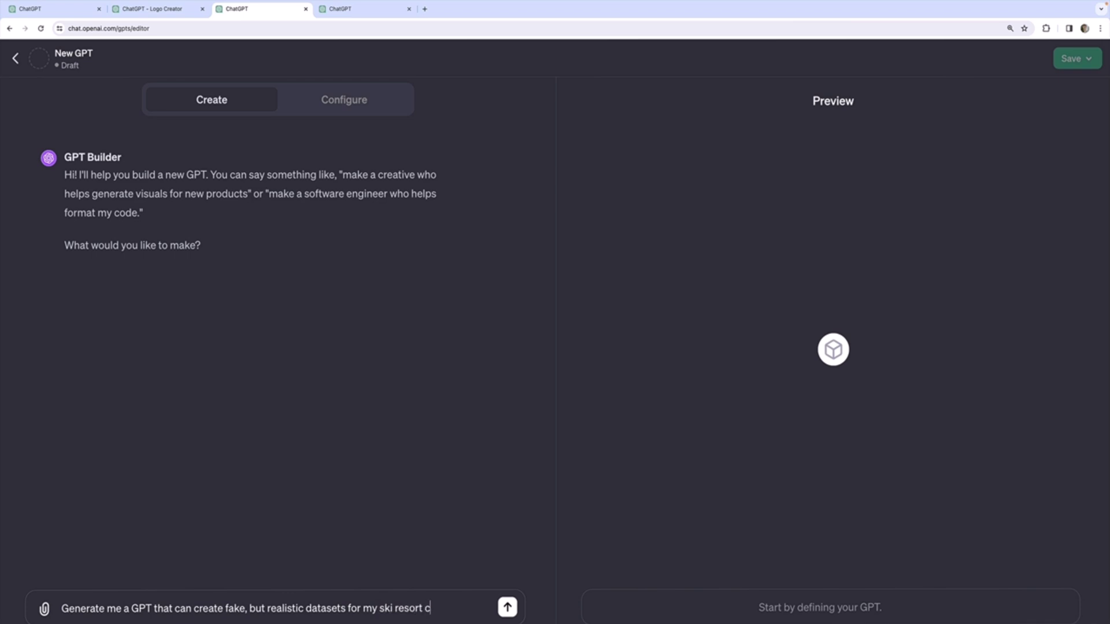
pyautogui.write('alled Big Dipp')
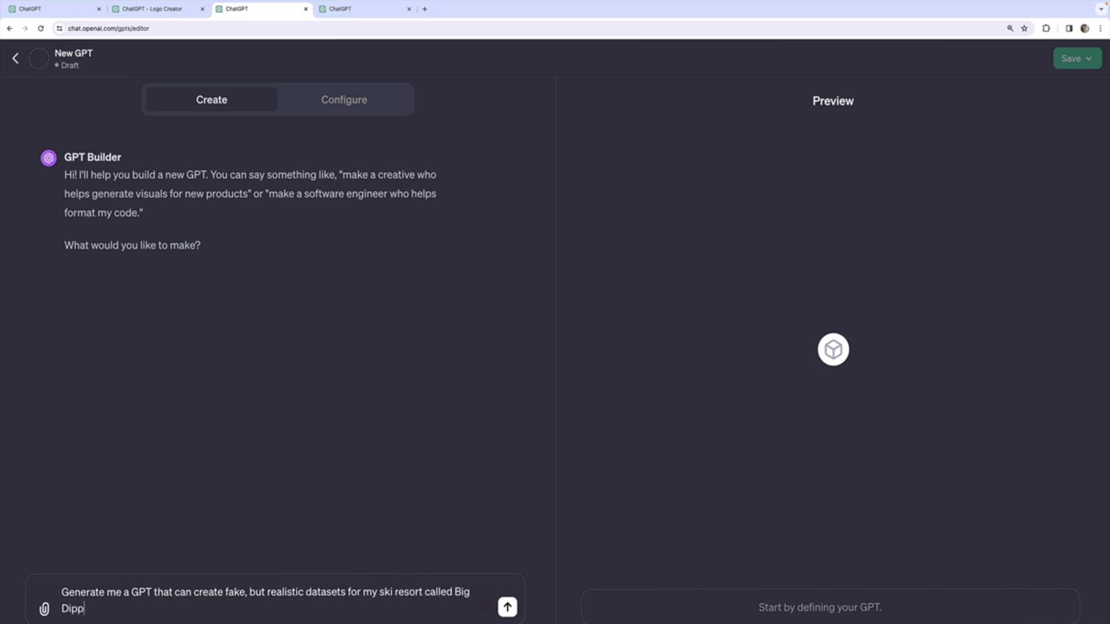
pyautogui.write('er.  Examples of data sets m')
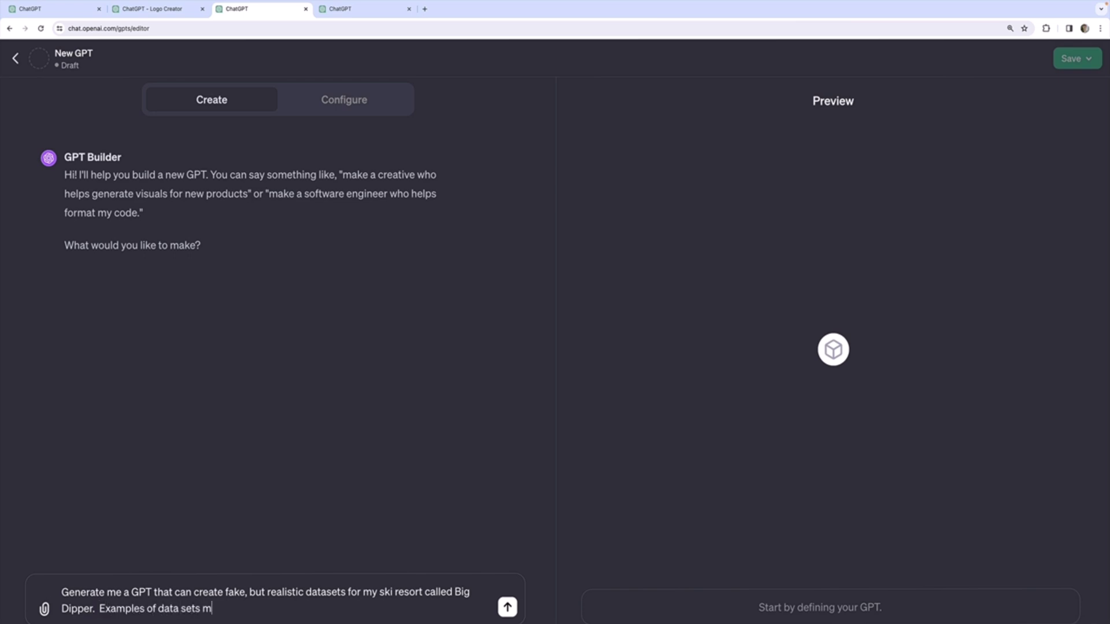
pyautogui.write('ight include')
pyautogui.write(' resort atten')
pyautogui.write('dance figures, ')
pyautogui.write('da')
pyautogui.press('BackSpace')
pyautogui.press('BackSpace')
pyautogui.write('dail')
pyautogui.press('BackSpace')
pyautogui.press('BackSpace')
pyautogui.press('BackSpace')
pyautogui.press('BackSpace')
pyautogui.write('snowfall reports, and')
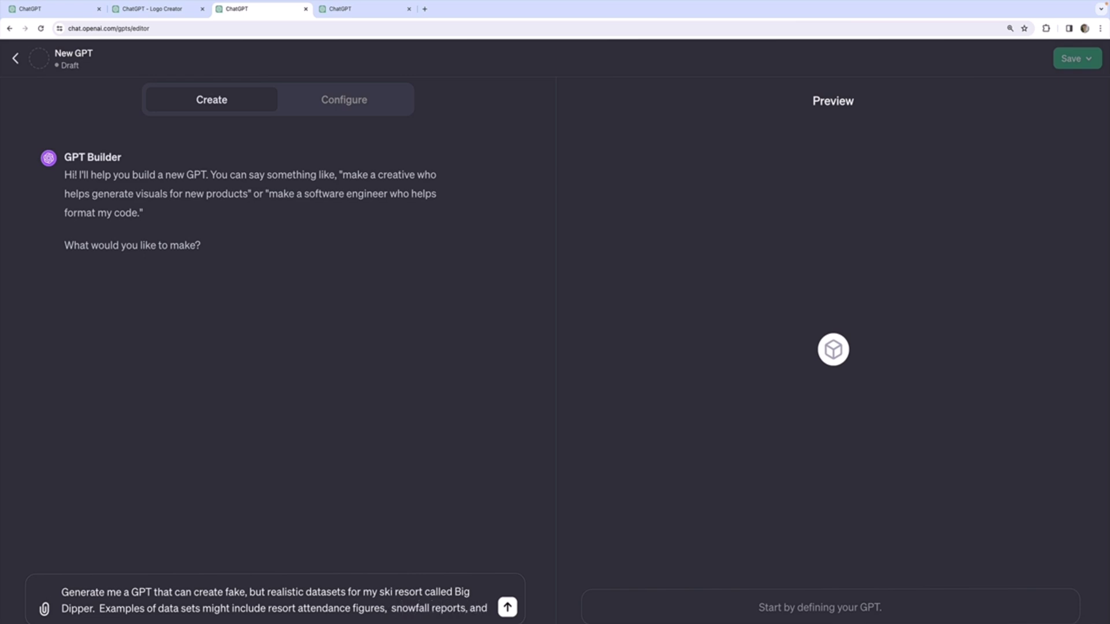
pyautogui.write(' restaurant/lodge sales.  I will')
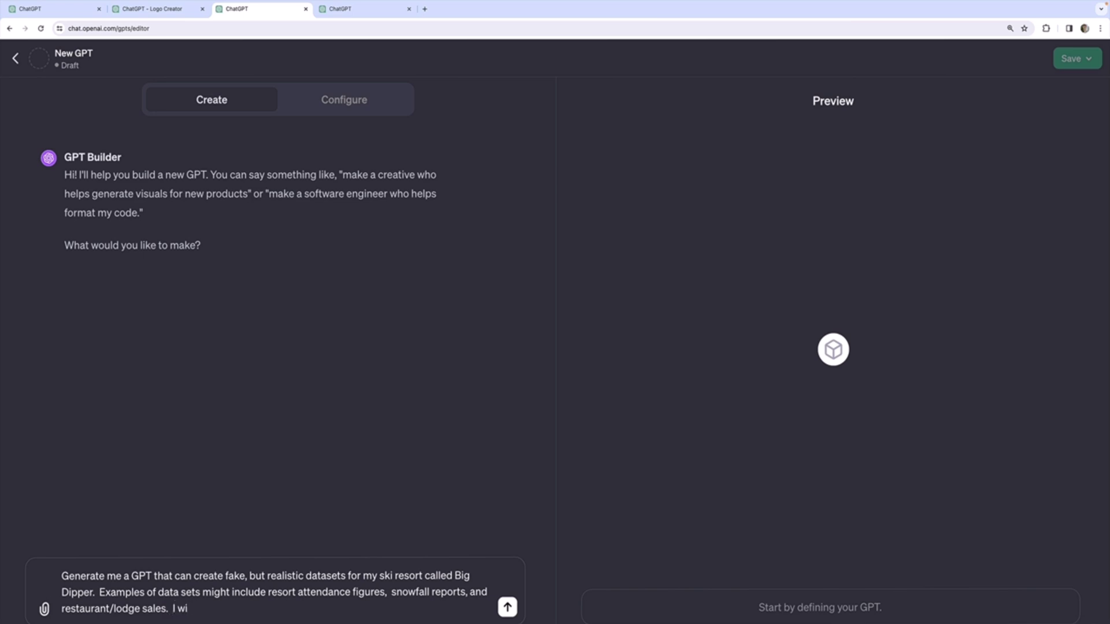
pyautogui.press('BackSpace')
pyautogui.write('ant these dta')
pyautogui.press('BackSpace')
pyautogui.press('BackSpace')
pyautogui.write('atasets to be')
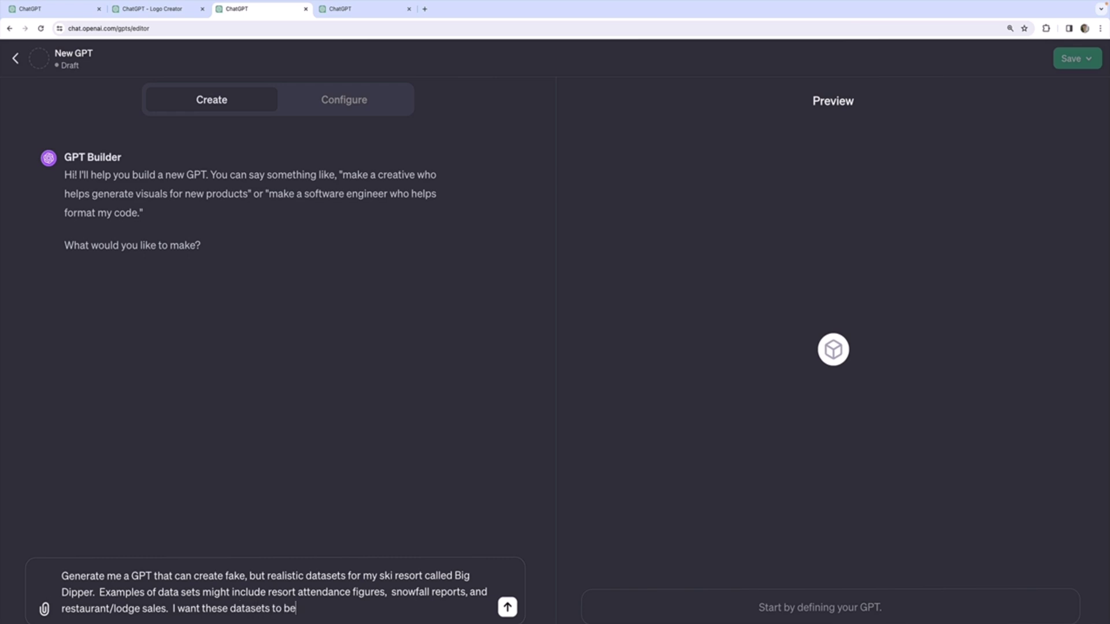
pyautogui.write(' CSV formatted.  The da')
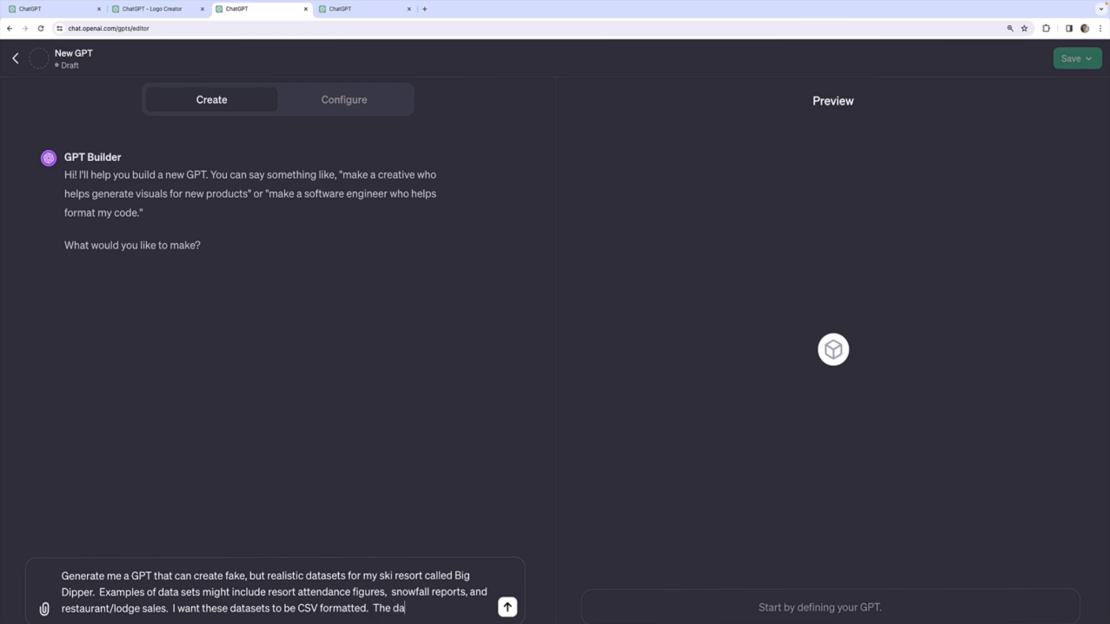
pyautogui.write('ta itself will be fake but should')
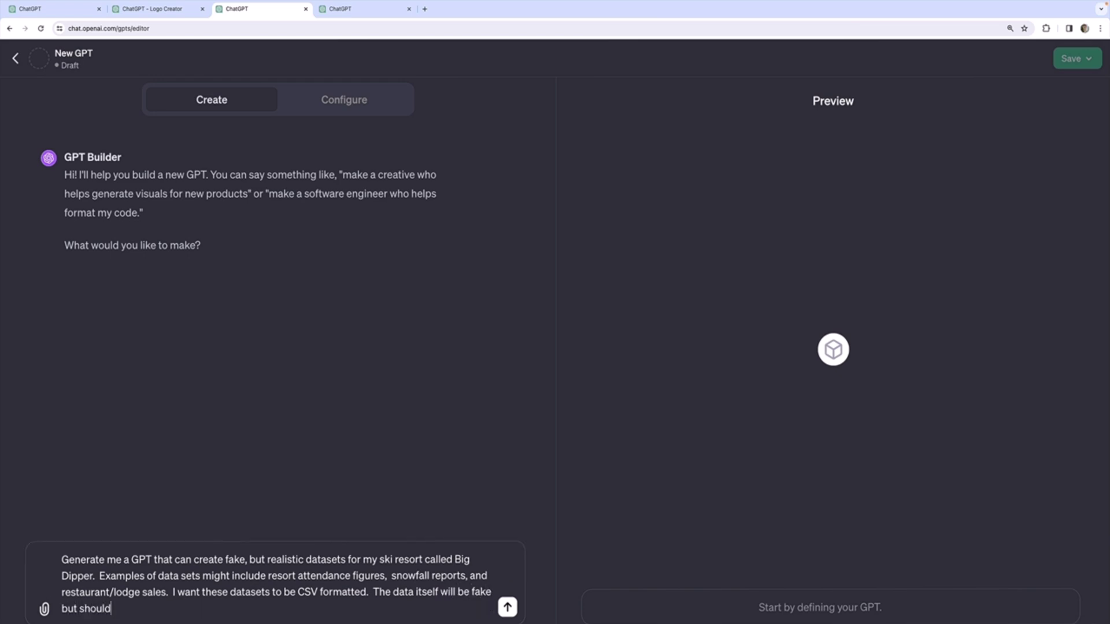
pyautogui.write(' be realistic and plausible')
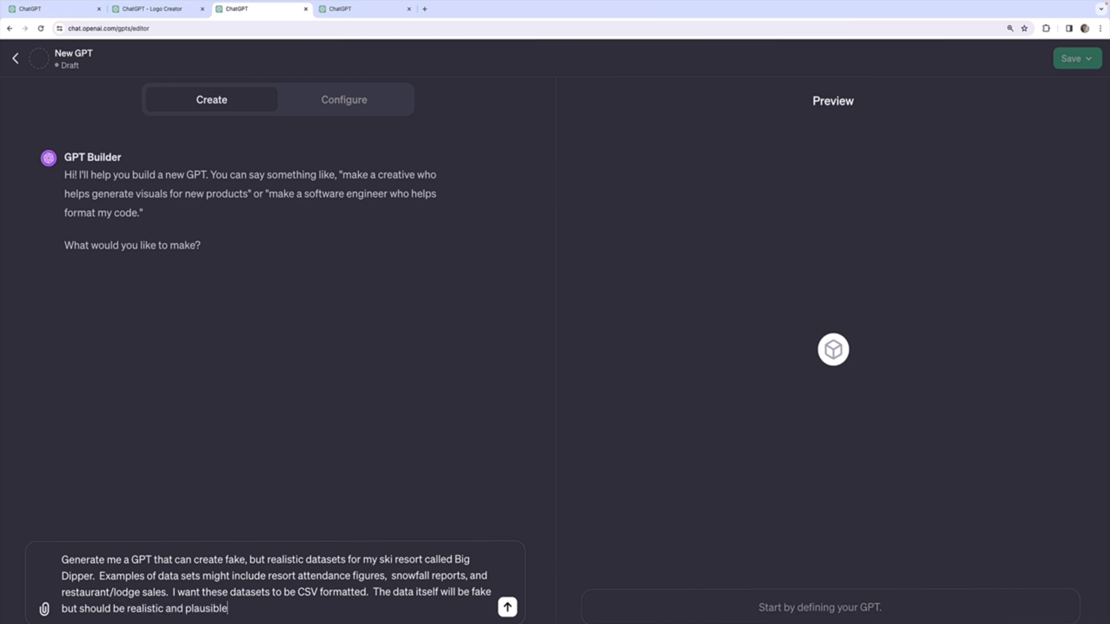
pyautogui.press('Return')
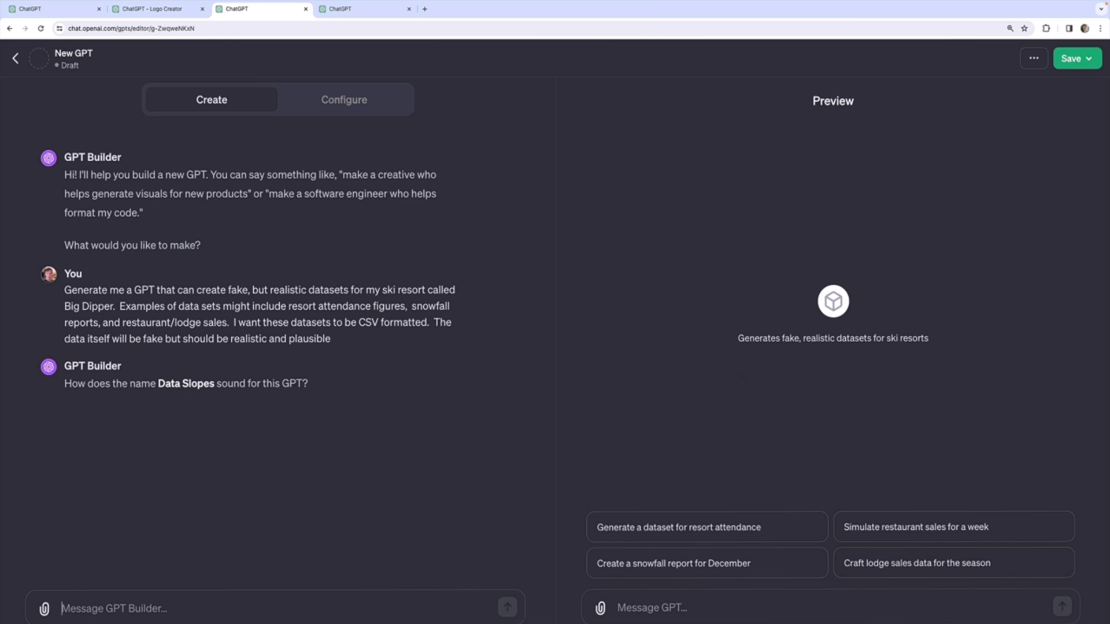
# Accept the Data Slopes name with 'sure' and try the December snowfall report starter.
pyautogui.write('a')
pyautogui.press('BackSpace')
pyautogui.write('sure')
pyautogui.press('Return')
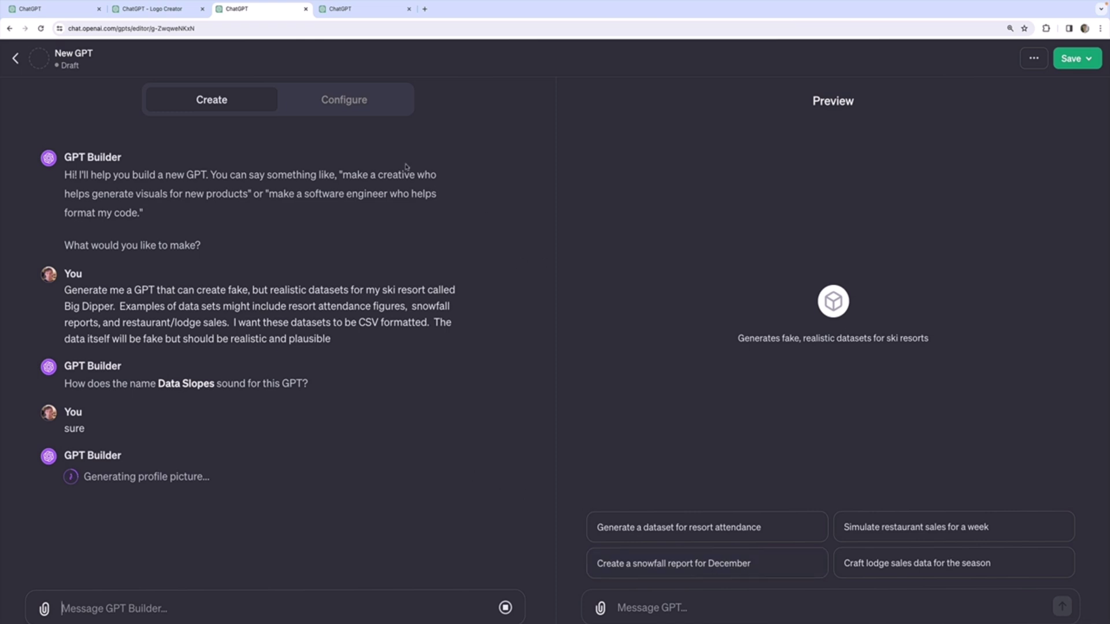
pyautogui.click(743, 575)
# Bring up the Configure form and scroll through the December snowfall reply.
pyautogui.click(376, 103)
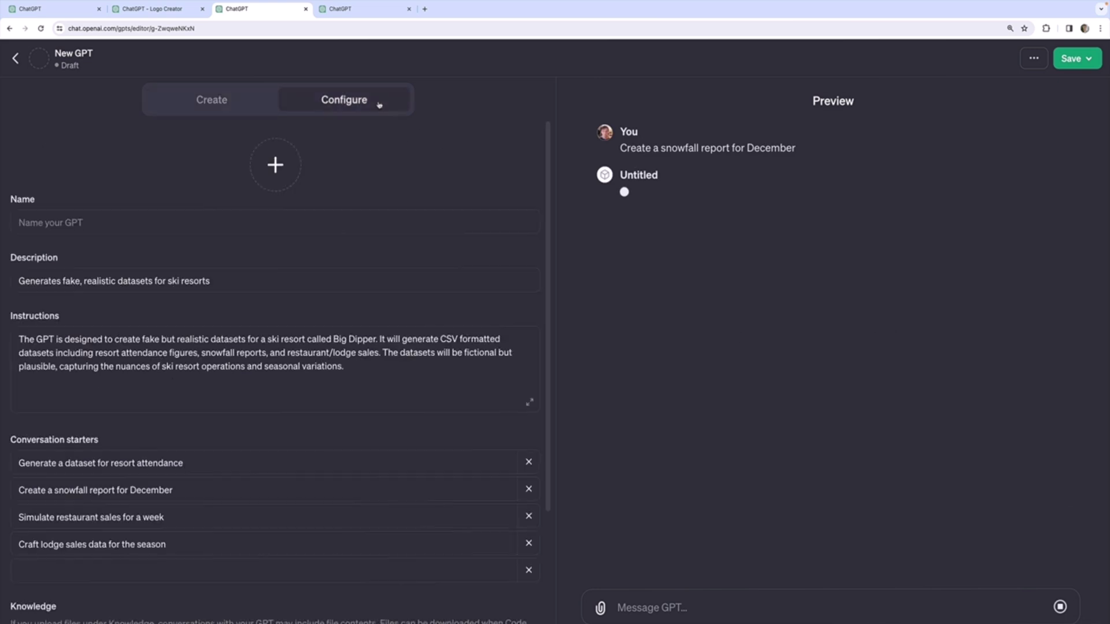
pyautogui.scroll(-3, 292, 400)
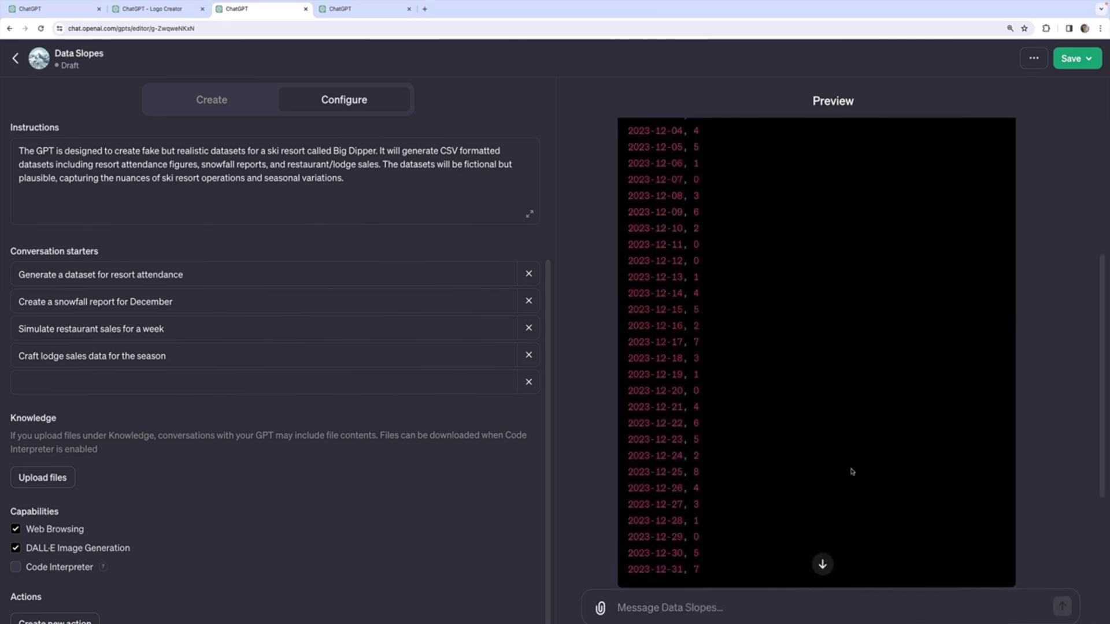
pyautogui.scroll(5, 782, 302)
pyautogui.scroll(-2, 815, 377)
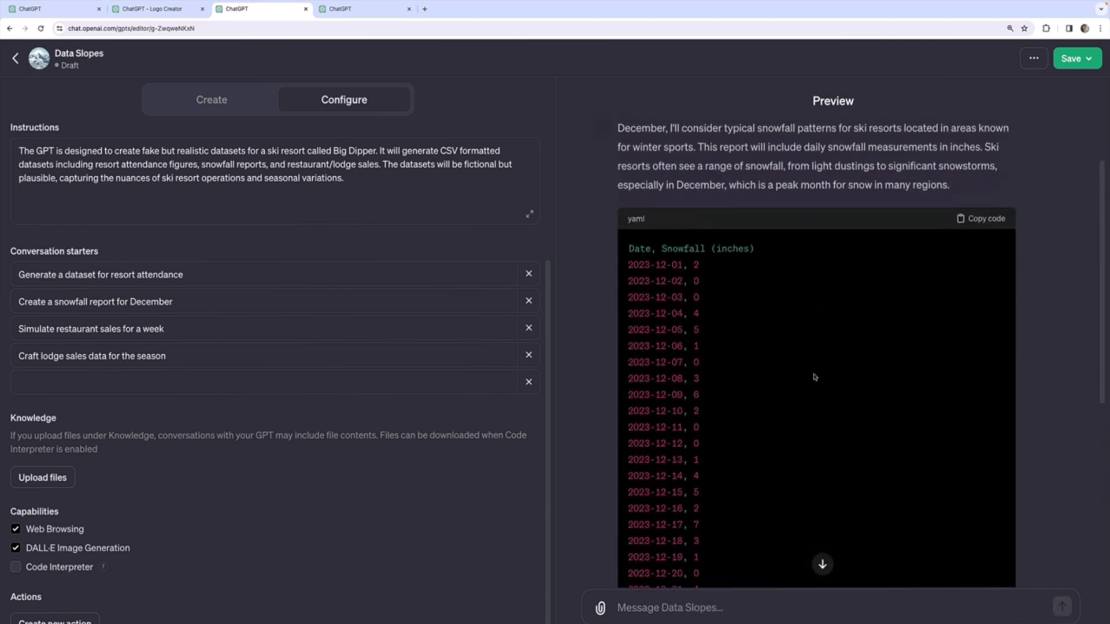
# Inspect the yaml code block of daily December snowfall rows by highlighting sections.
pyautogui.moveTo(649, 221); pyautogui.dragTo(616, 217)
pyautogui.moveTo(647, 257); pyautogui.dragTo(751, 426)
pyautogui.click(751, 426)
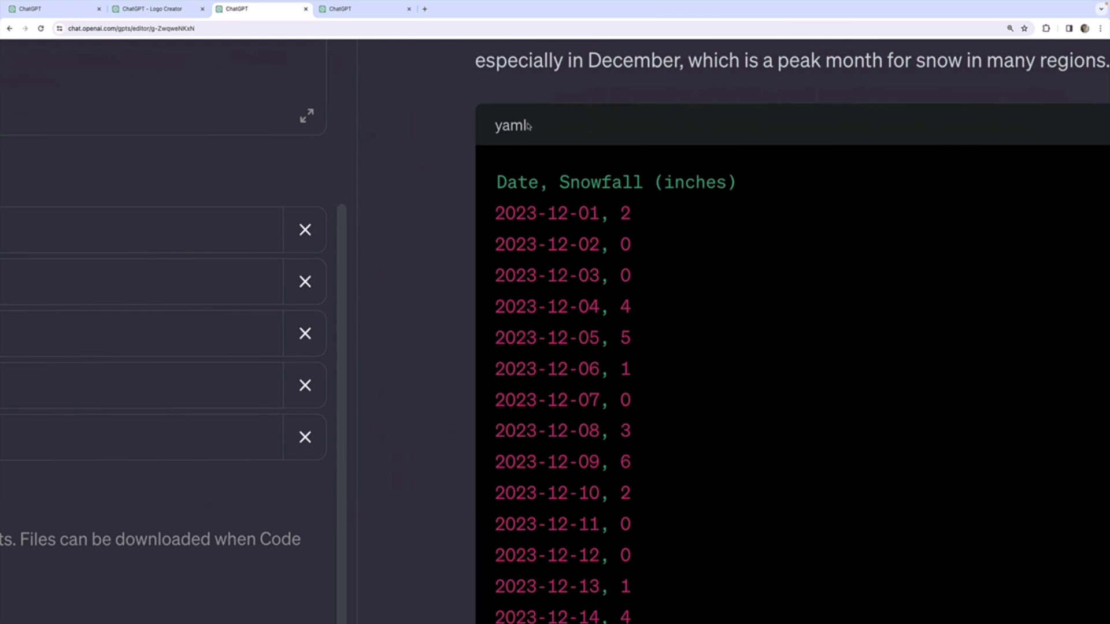
pyautogui.moveTo(644, 219); pyautogui.dragTo(623, 218)
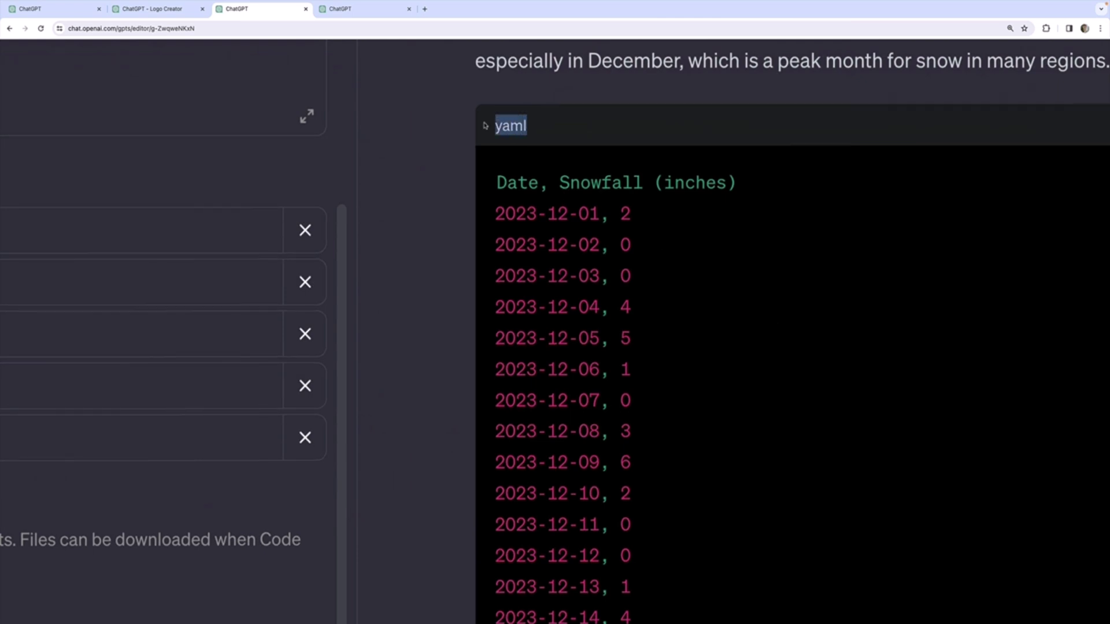
pyautogui.click(577, 171)
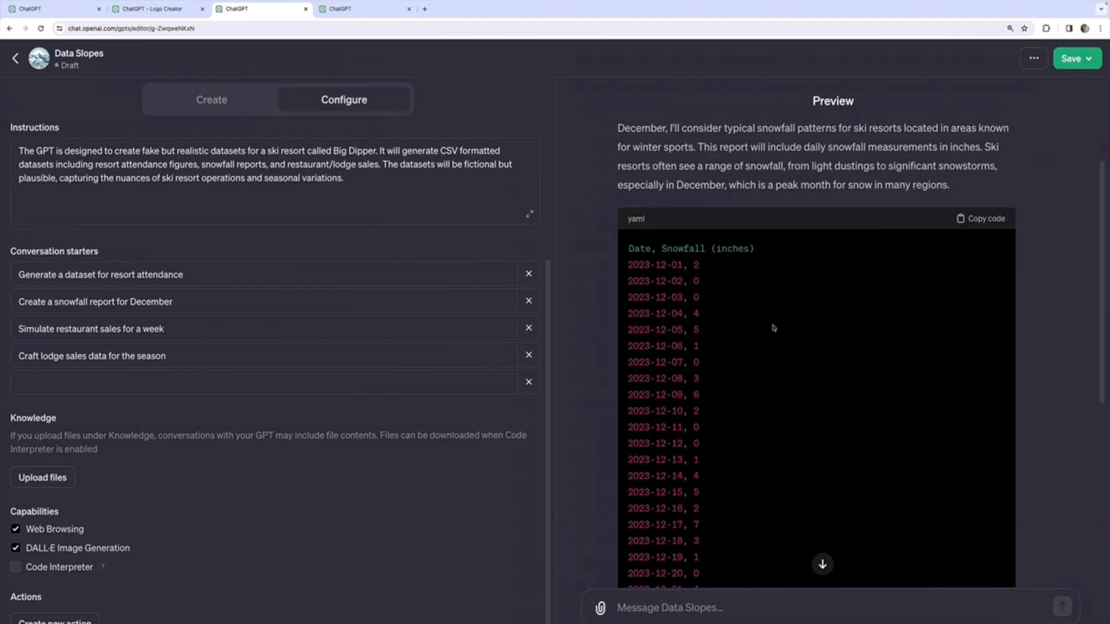
pyautogui.scroll(-6, 774, 328)
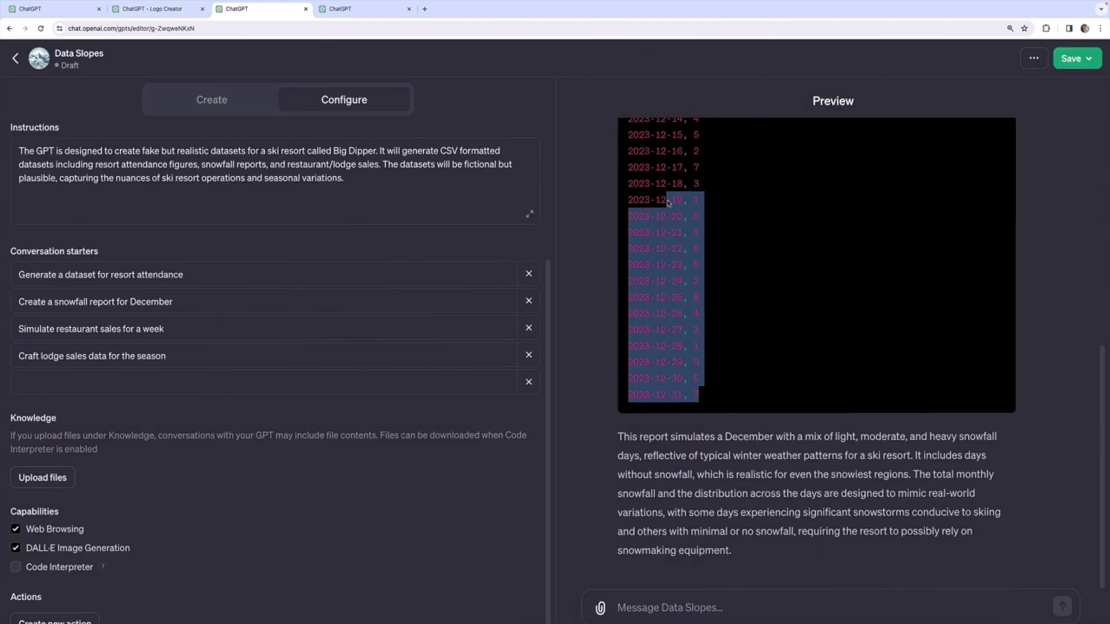
pyautogui.moveTo(669, 208); pyautogui.dragTo(629, 181)
pyautogui.click(740, 280)
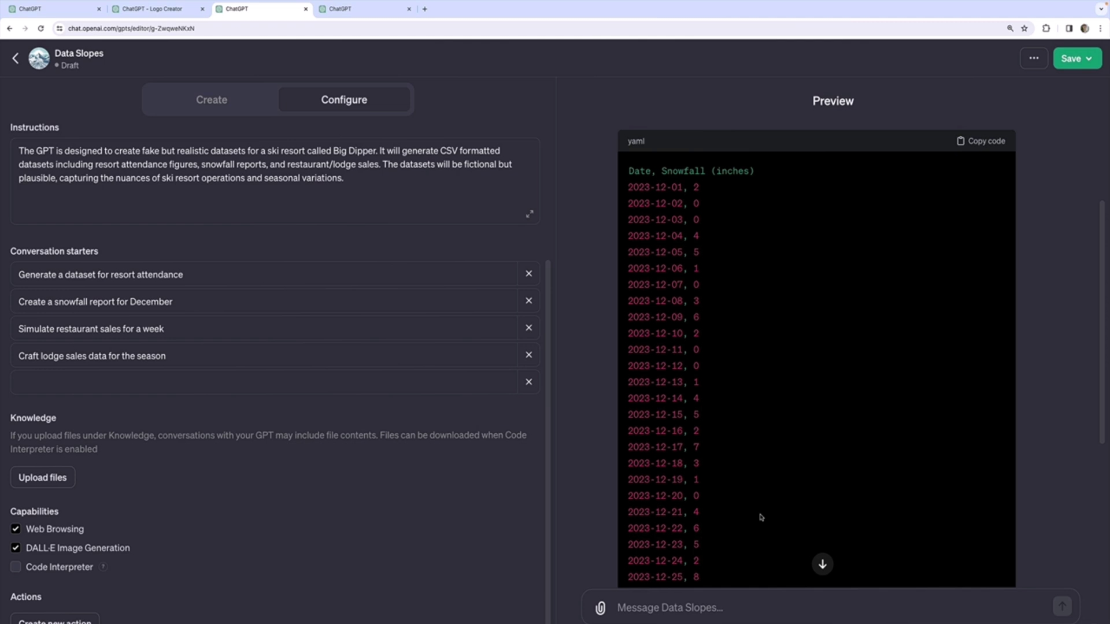
pyautogui.scroll(-5, 761, 518)
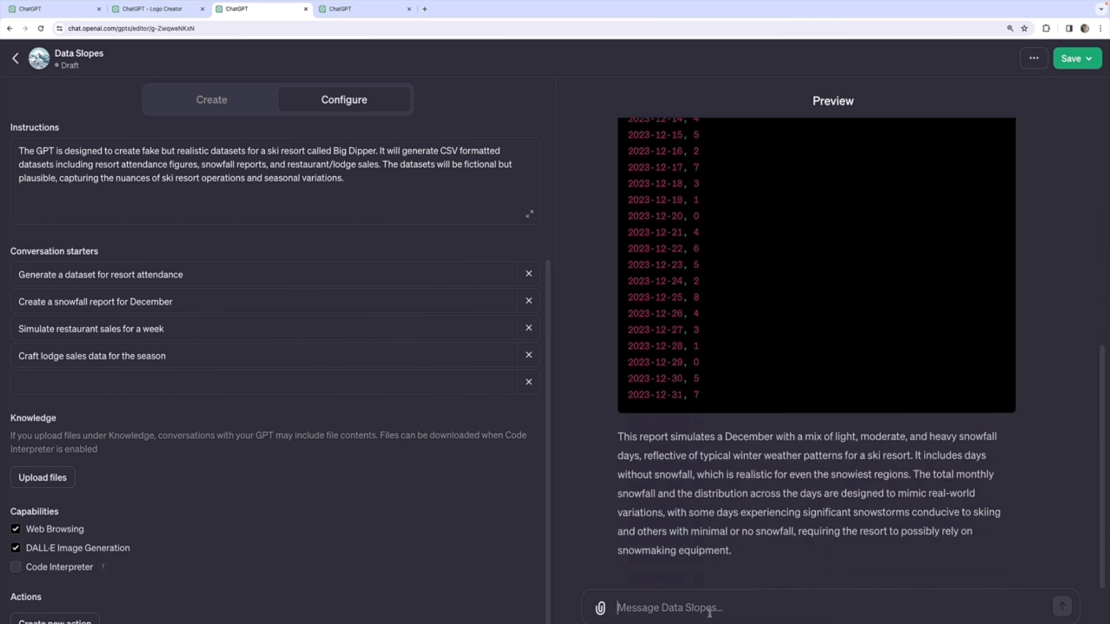
# Request the December snowfall dataset as a CSV file to download.
pyautogui.write('can you give m')
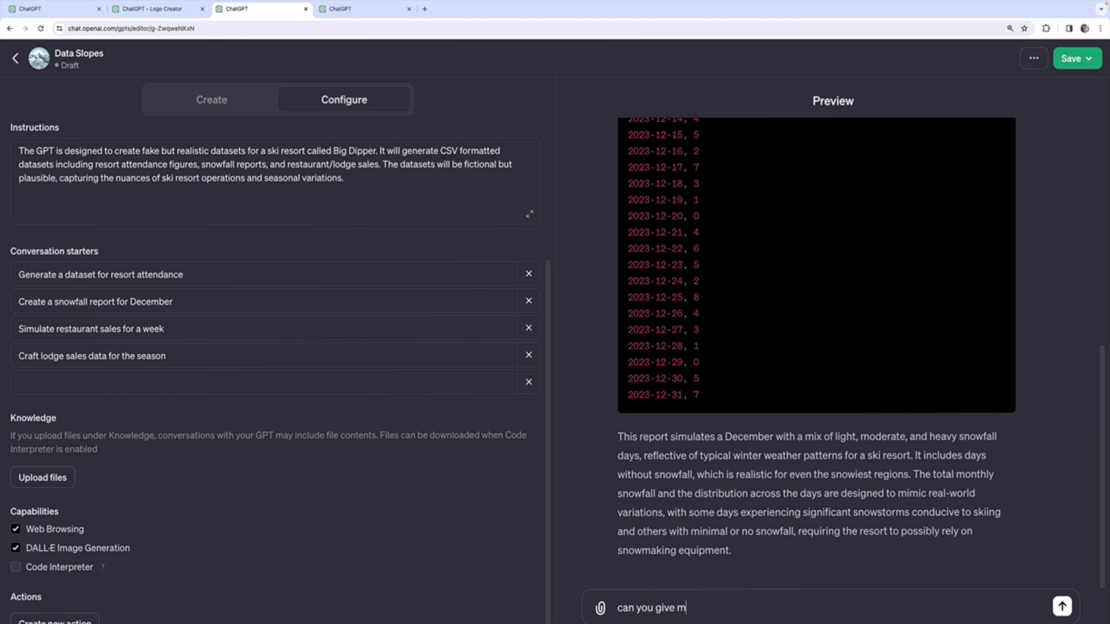
pyautogui.write('e that dataaset')
pyautogui.press('BackSpace')
pyautogui.write('set as a CDB')
pyautogui.press('BackSpace')
pyautogui.write('fiel')
pyautogui.press('BackSpace')
pyautogui.write('le for me to download')
pyautogui.press('Return')
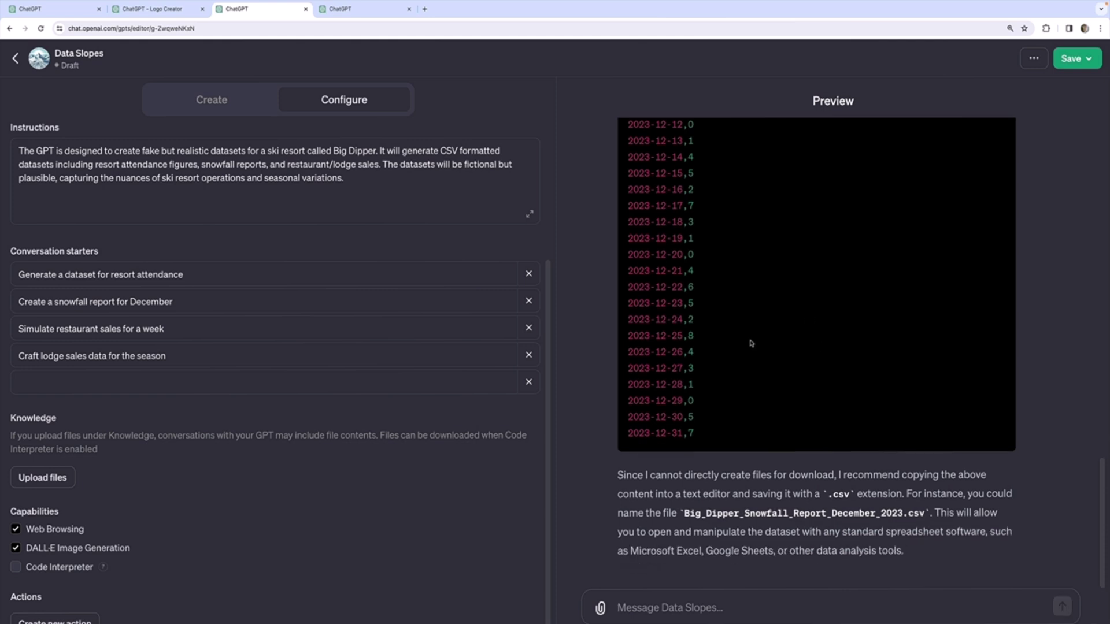
# Enable Code Interpreter, run the resort attendance starter, and review the generated Python code.
pyautogui.click(19, 569)
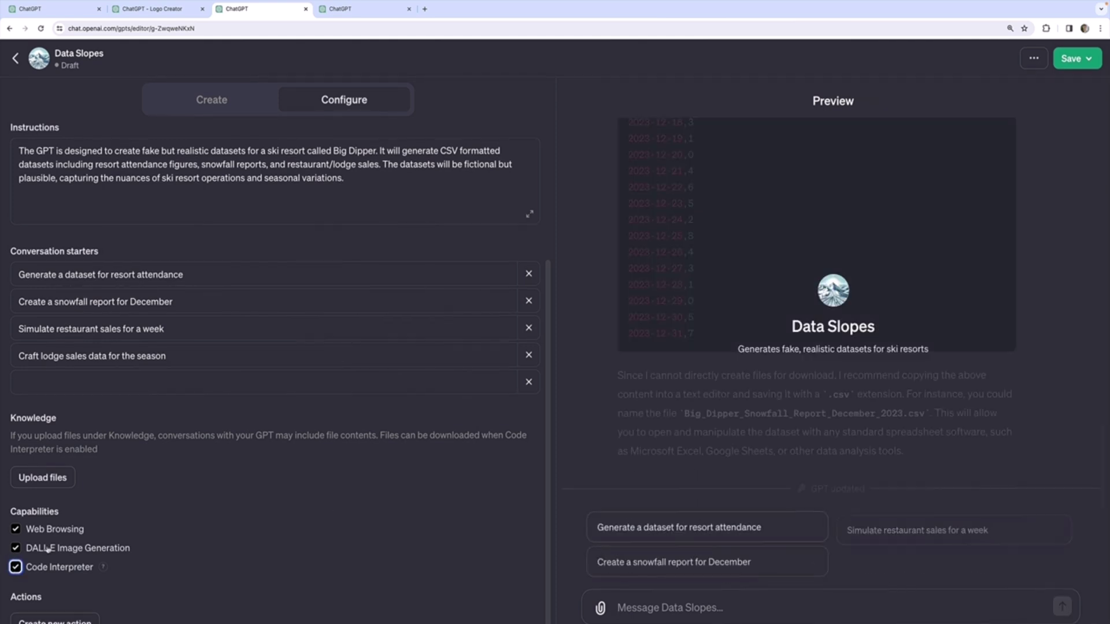
pyautogui.click(761, 530)
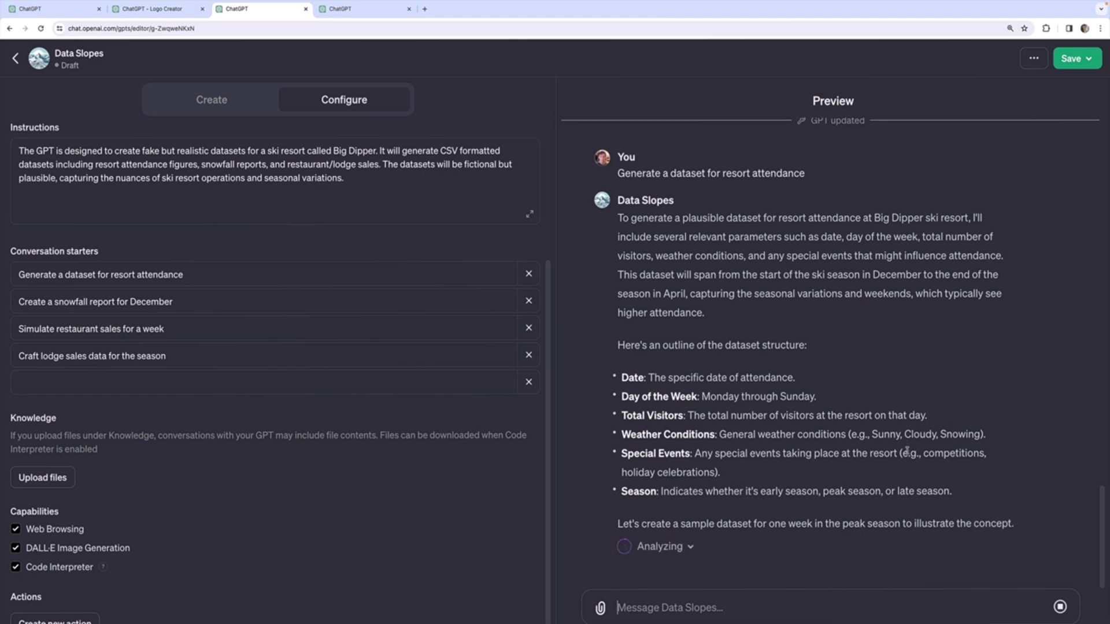
pyautogui.click(690, 547)
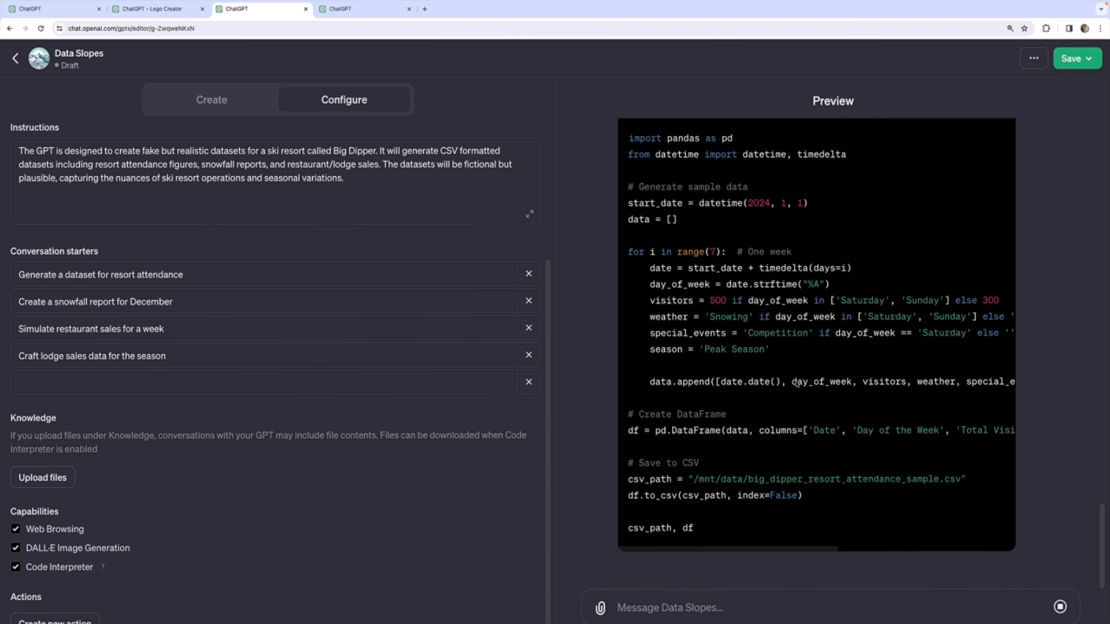
pyautogui.hscroll(2, 796, 300)
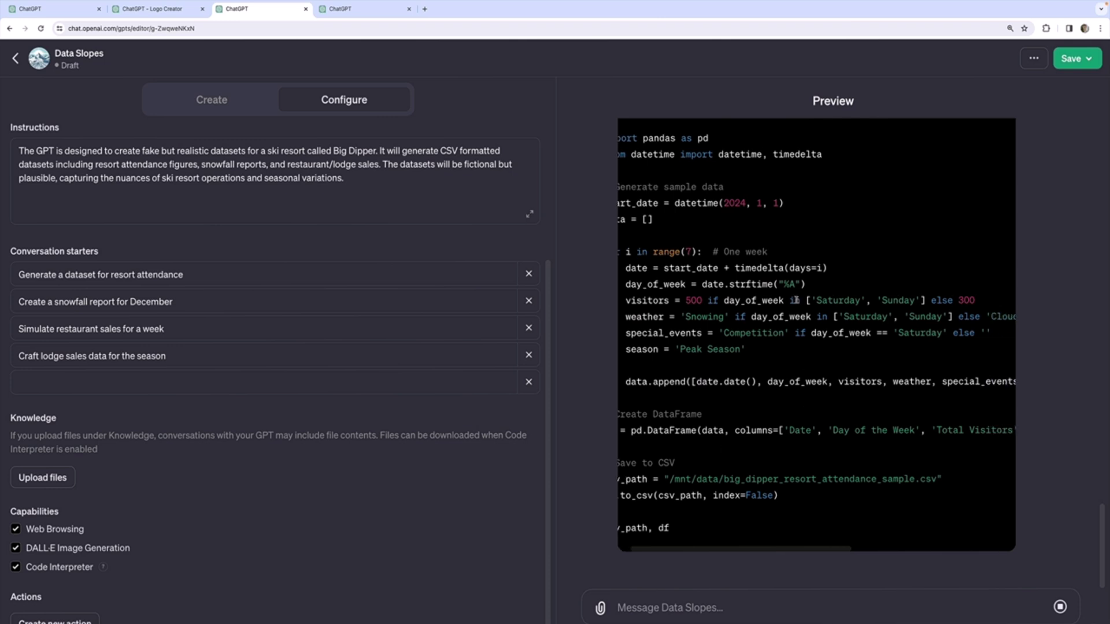
pyautogui.hscroll(5, 795, 300)
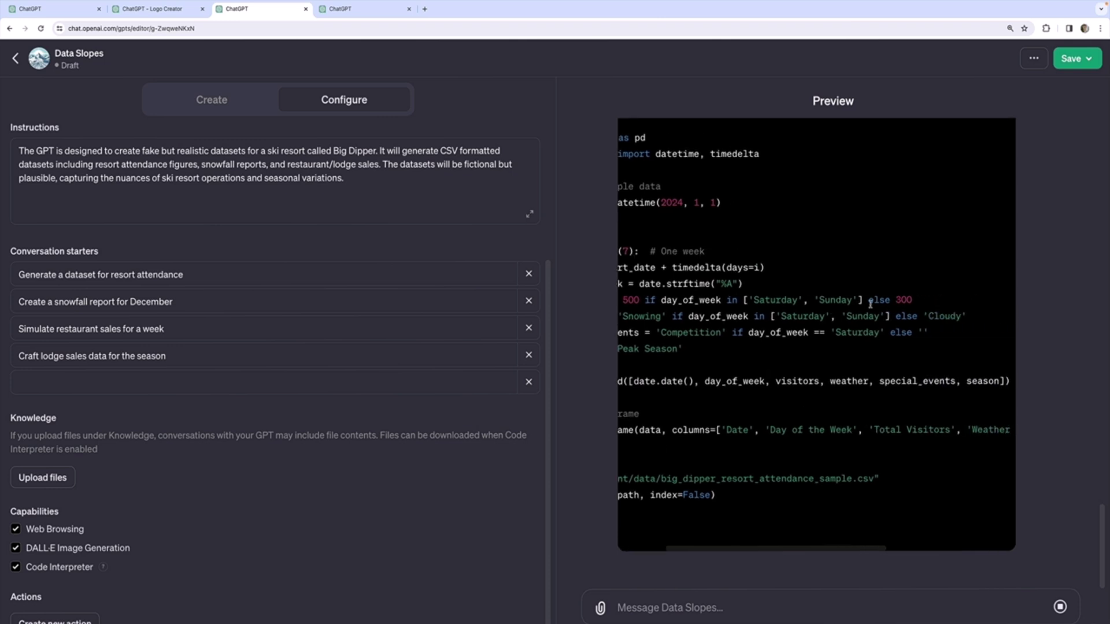
pyautogui.hscroll(-2, 871, 304)
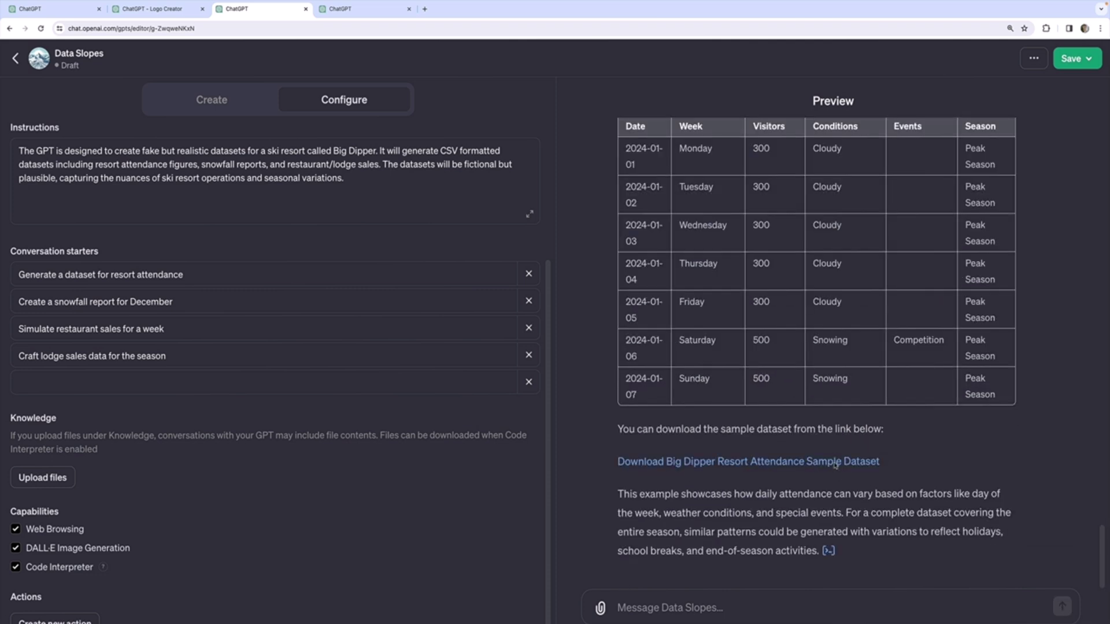
# Download the one-week attendance sample and request the same for the entire month of January.
pyautogui.click(837, 460)
pyautogui.write('please do this')
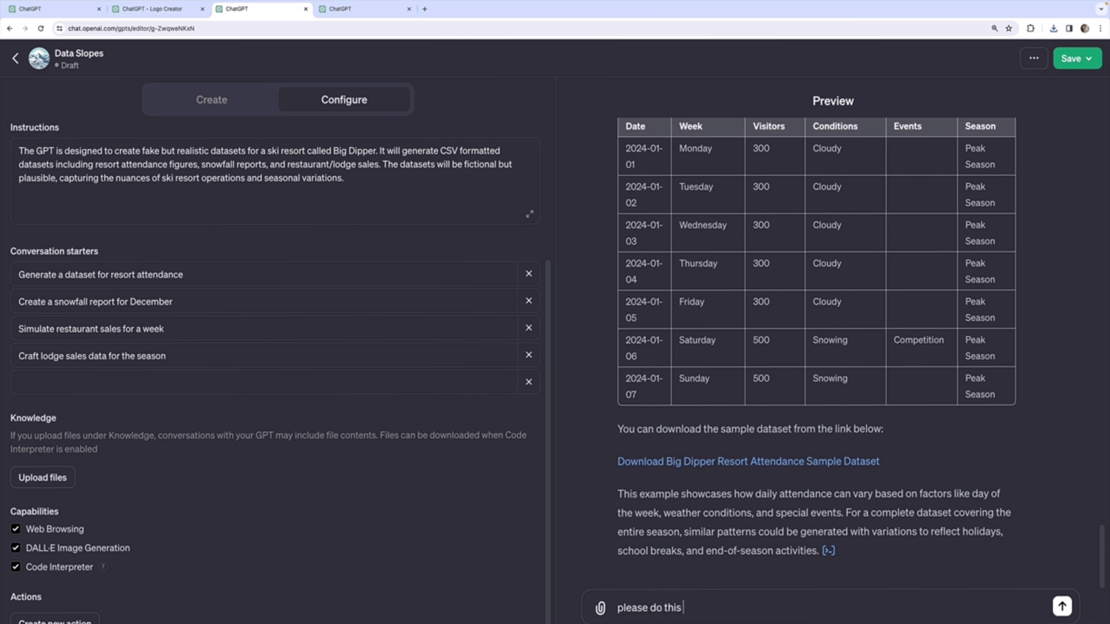
pyautogui.write(' for an entire ski season (ja')
pyautogui.press('BackSpace')
pyautogui.press('BackSpace')
pyautogui.press('BackSpace')
pyautogui.press('BackSpace')
pyautogui.press('BackSpace')
pyautogui.press('BackSpace')
pyautogui.press('BackSpace')
pyautogui.write('month (january')
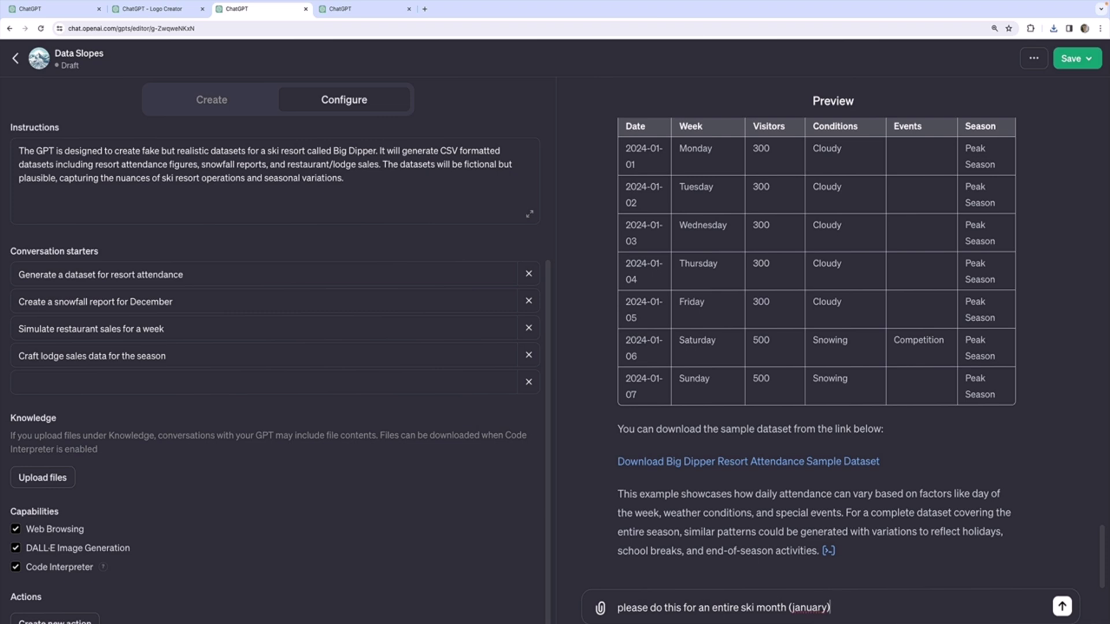
pyautogui.press('Return')
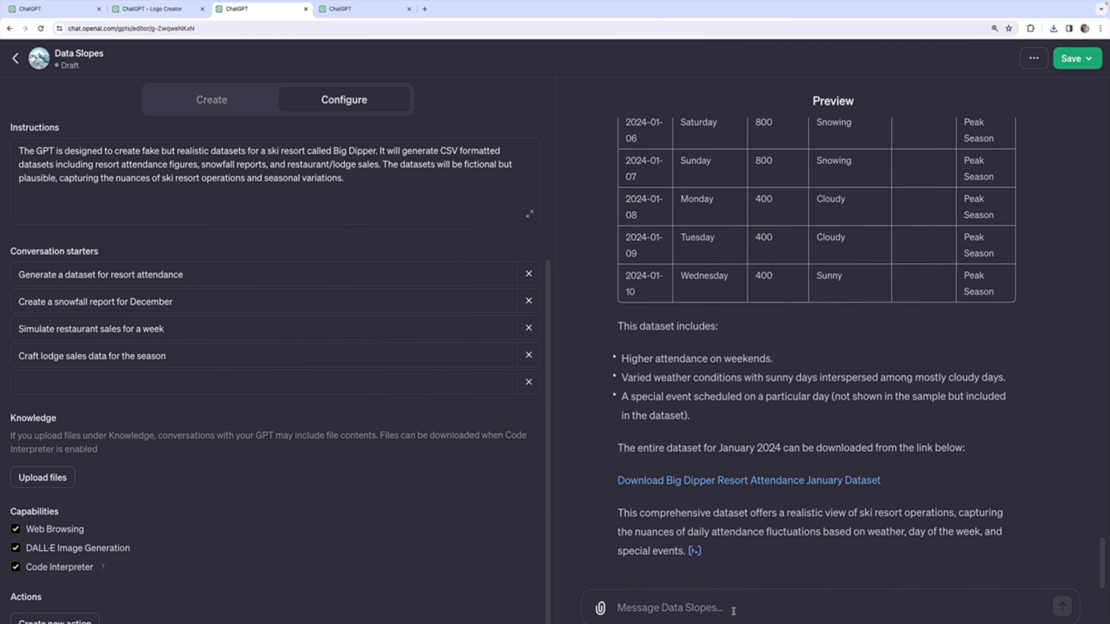
# Request a December dataset with daily snowfall, temperature, and snow depth.
pyautogui.write('Generate me ')
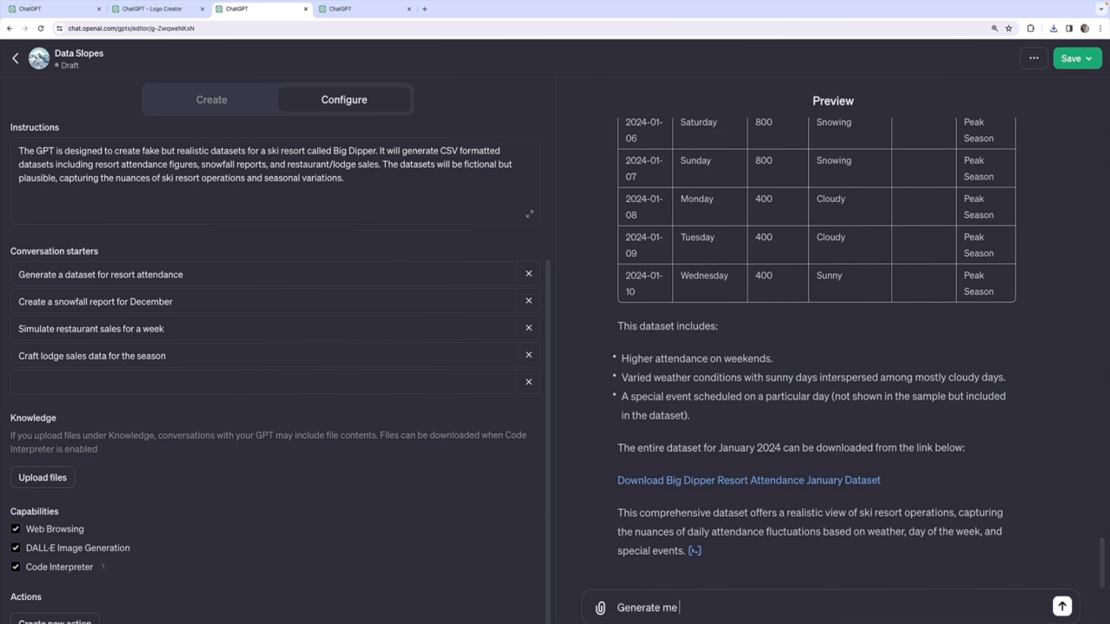
pyautogui.write('a dataset of snowfall fo')
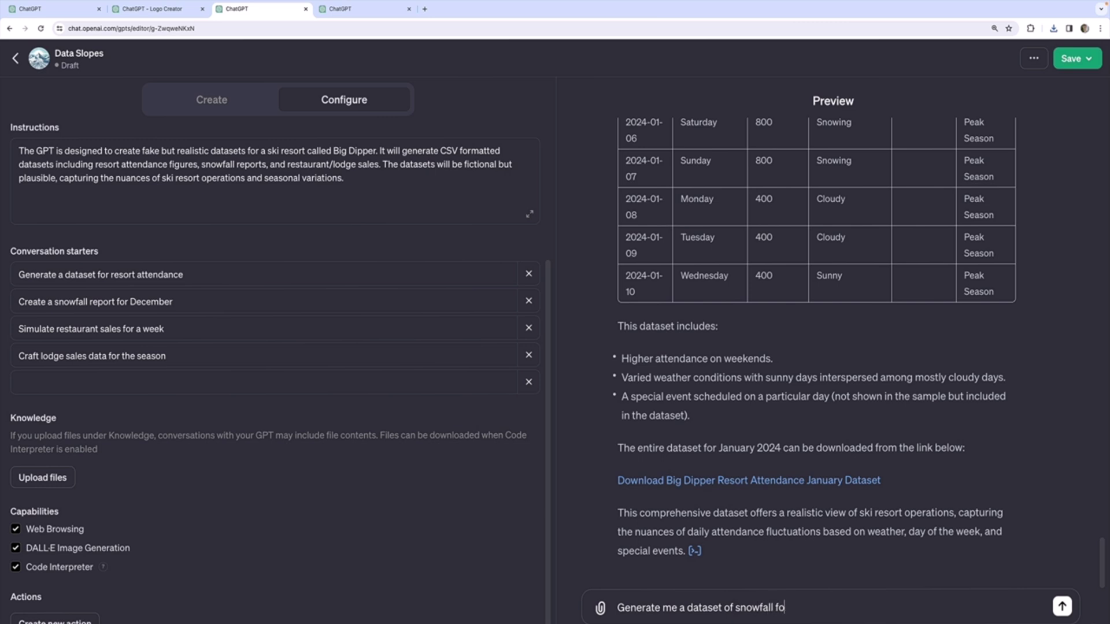
pyautogui.write('r the month of december')
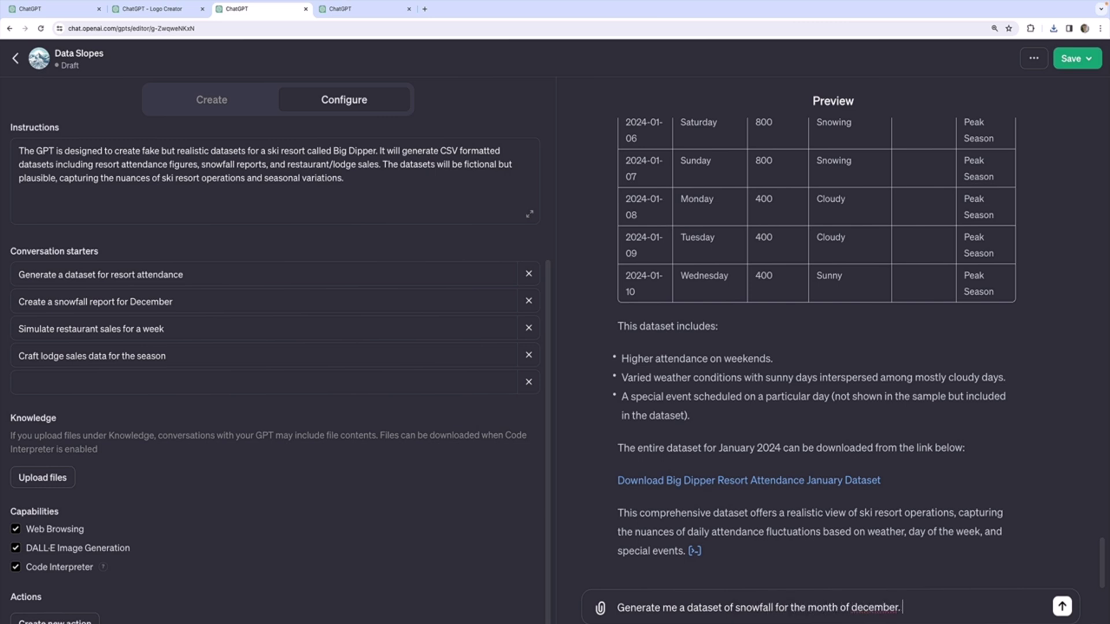
pyautogui.write('.  Include daily snowfall, temp')
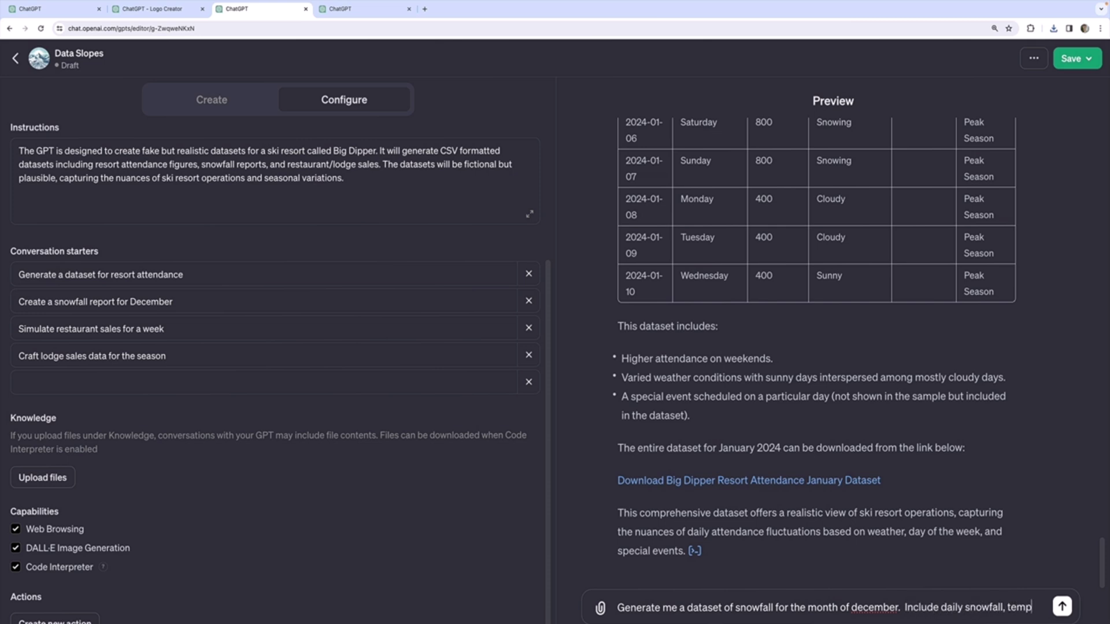
pyautogui.write('erature, and snow depth')
pyautogui.press('Return')
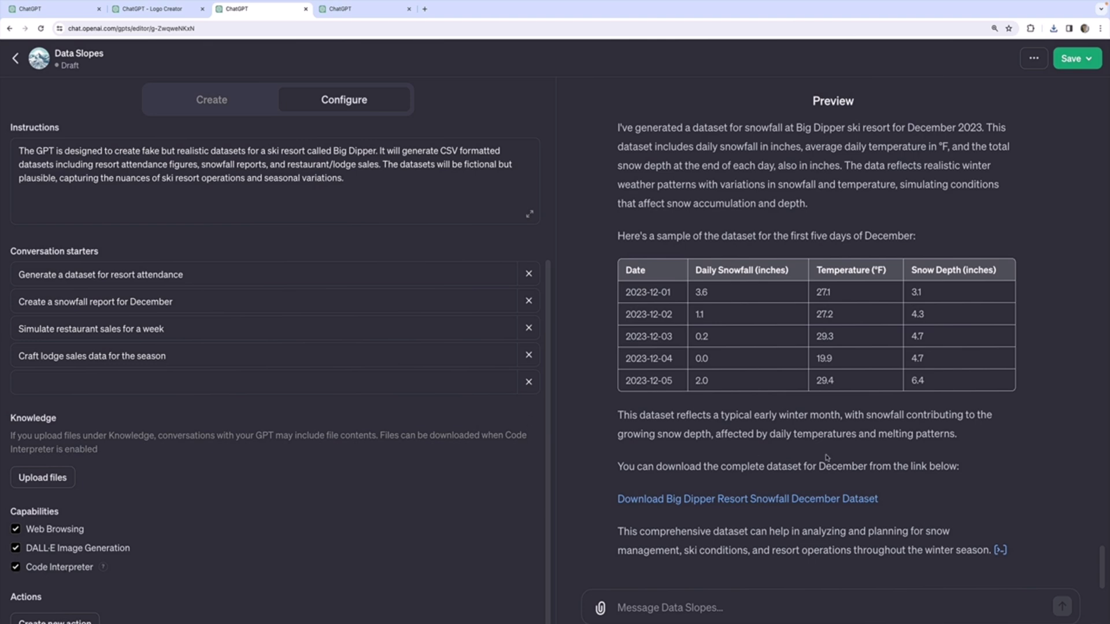
pyautogui.scroll(10, 826, 458)
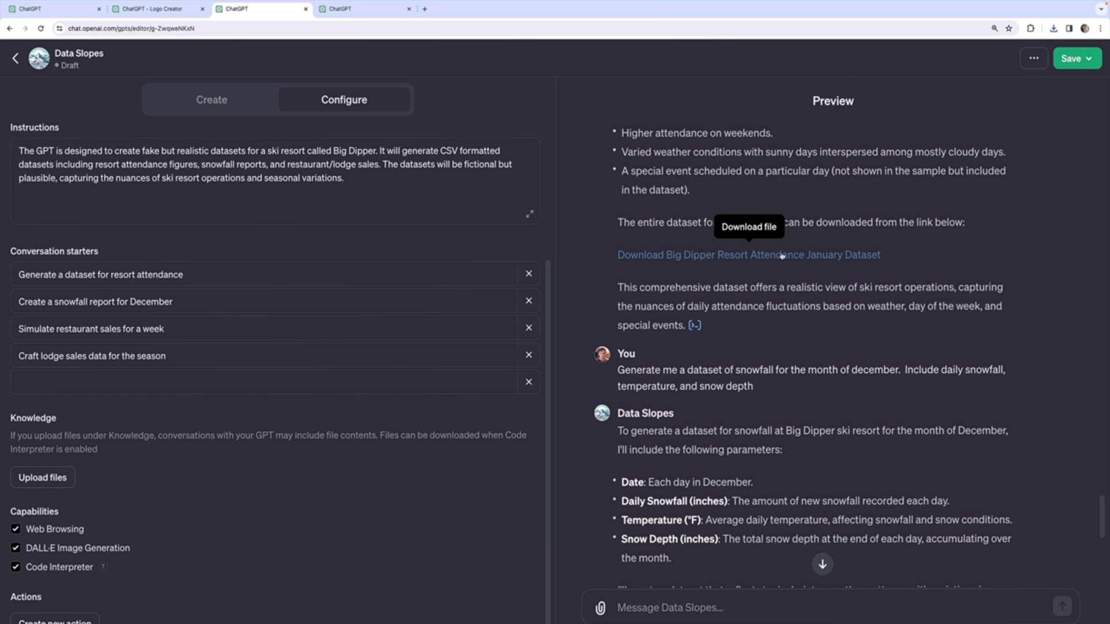
pyautogui.scroll(15, 782, 257)
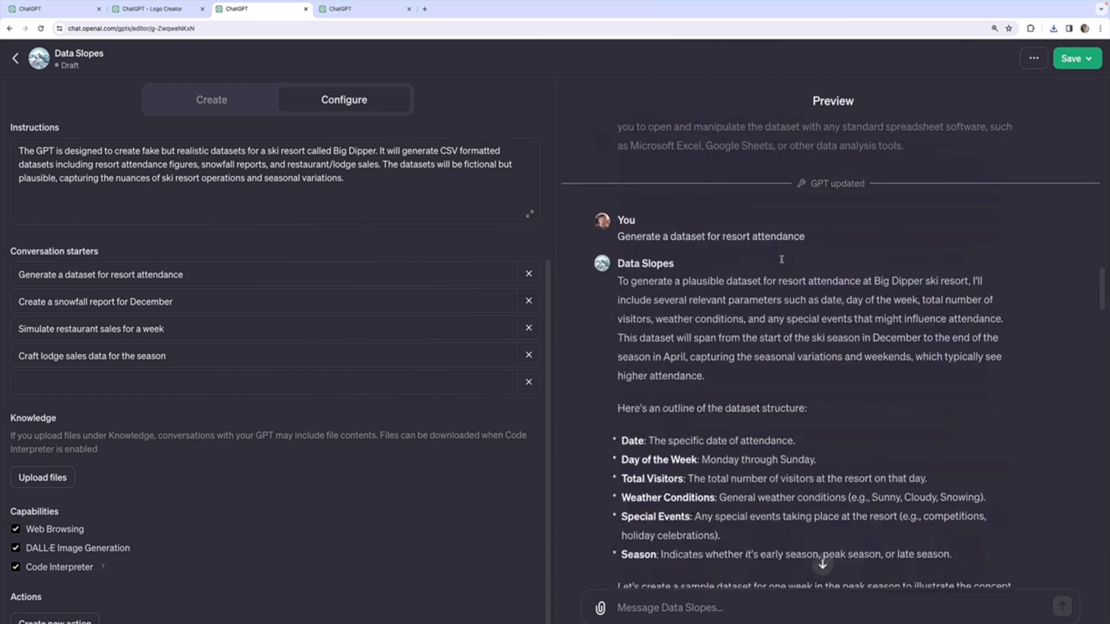
pyautogui.scroll(5, 782, 262)
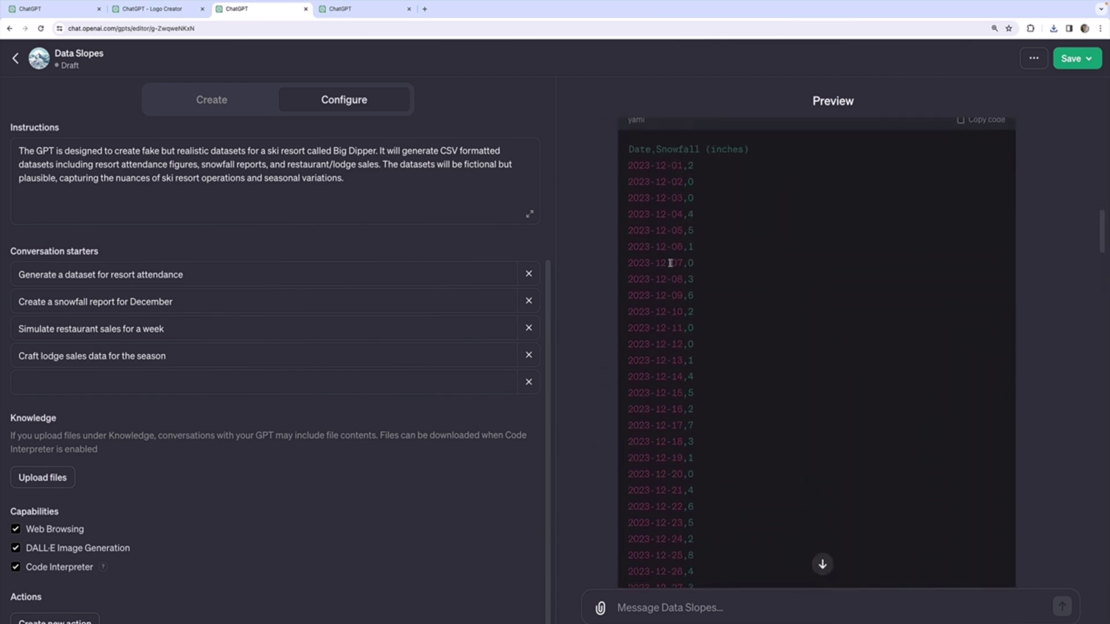
pyautogui.scroll(-5, 663, 196)
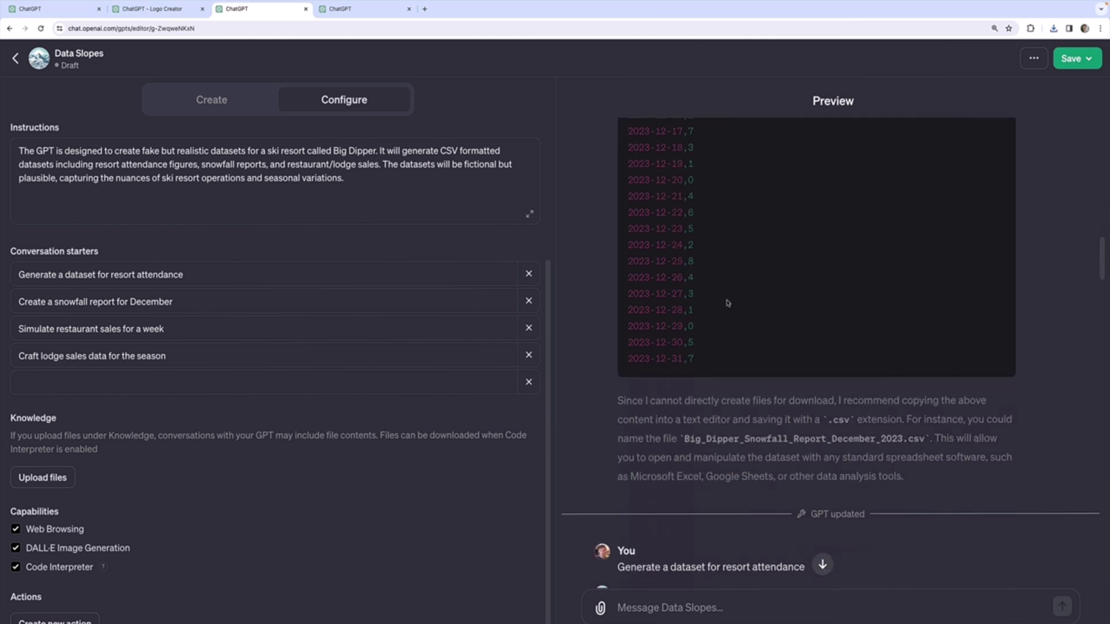
pyautogui.scroll(5, 728, 302)
pyautogui.scroll(1, 728, 303)
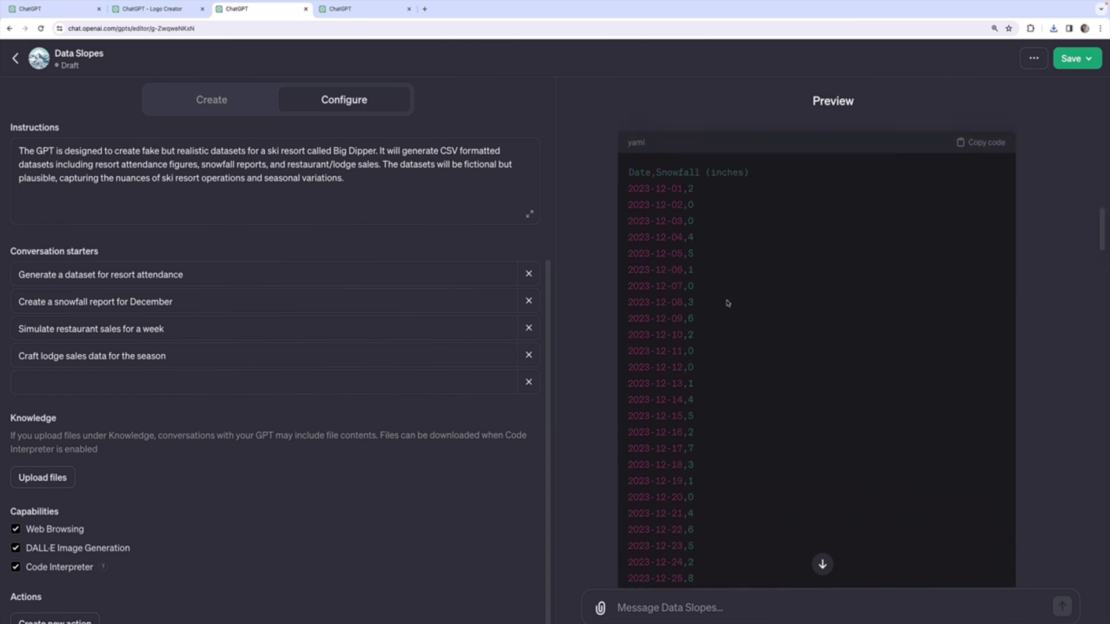
pyautogui.moveTo(661, 176); pyautogui.dragTo(725, 353)
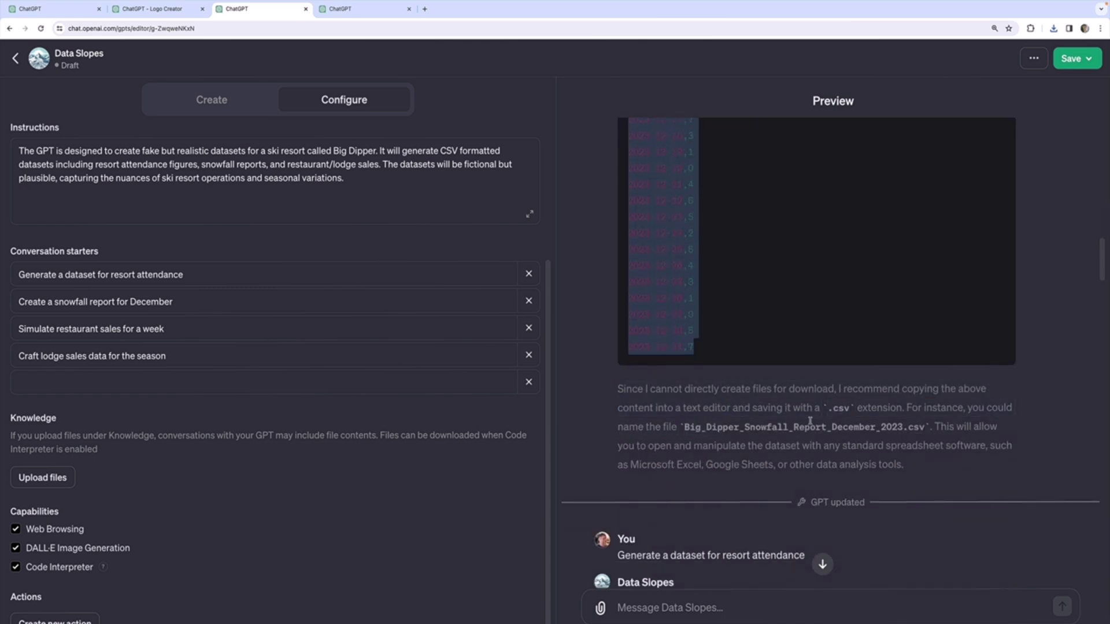
pyautogui.scroll(10, 810, 421)
pyautogui.scroll(-3, 811, 421)
pyautogui.scroll(-1, 802, 360)
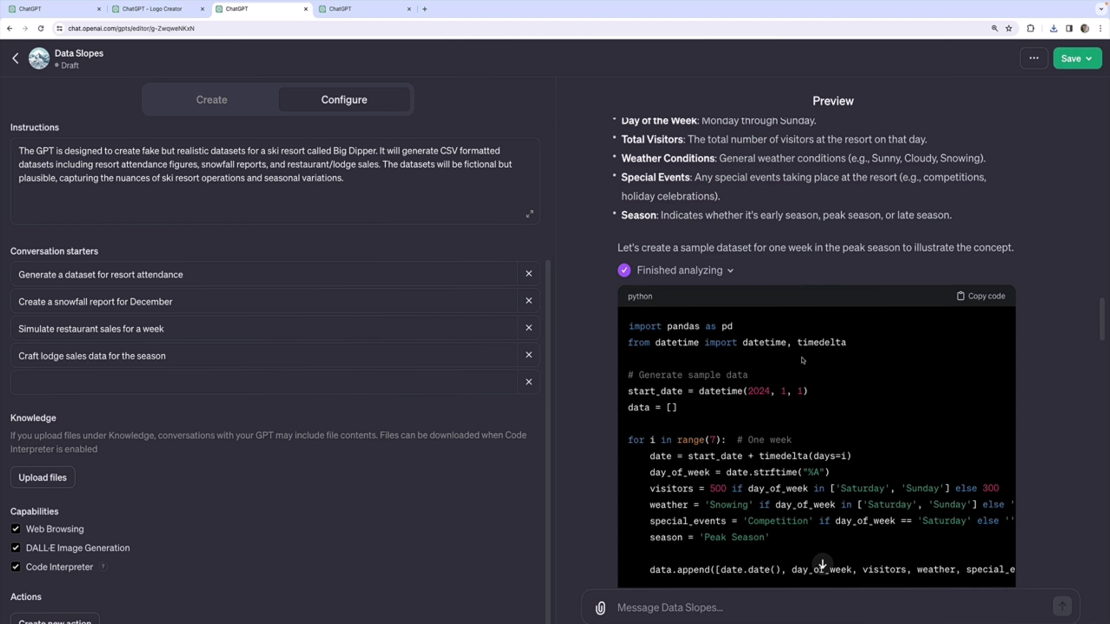
pyautogui.scroll(-10, 802, 360)
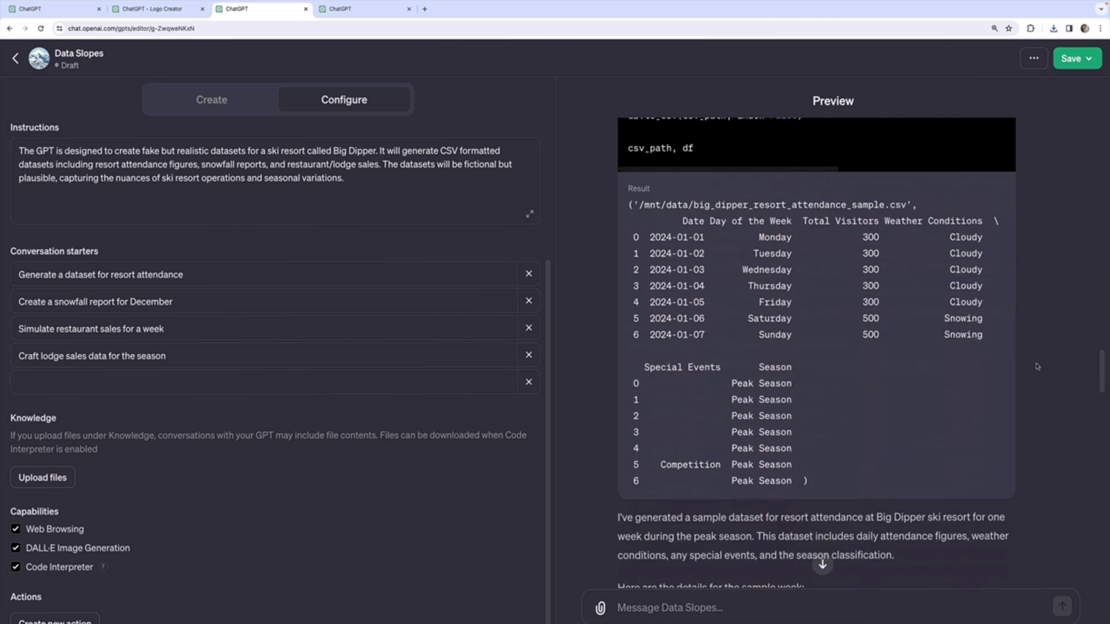
pyautogui.scroll(-9, 1038, 367)
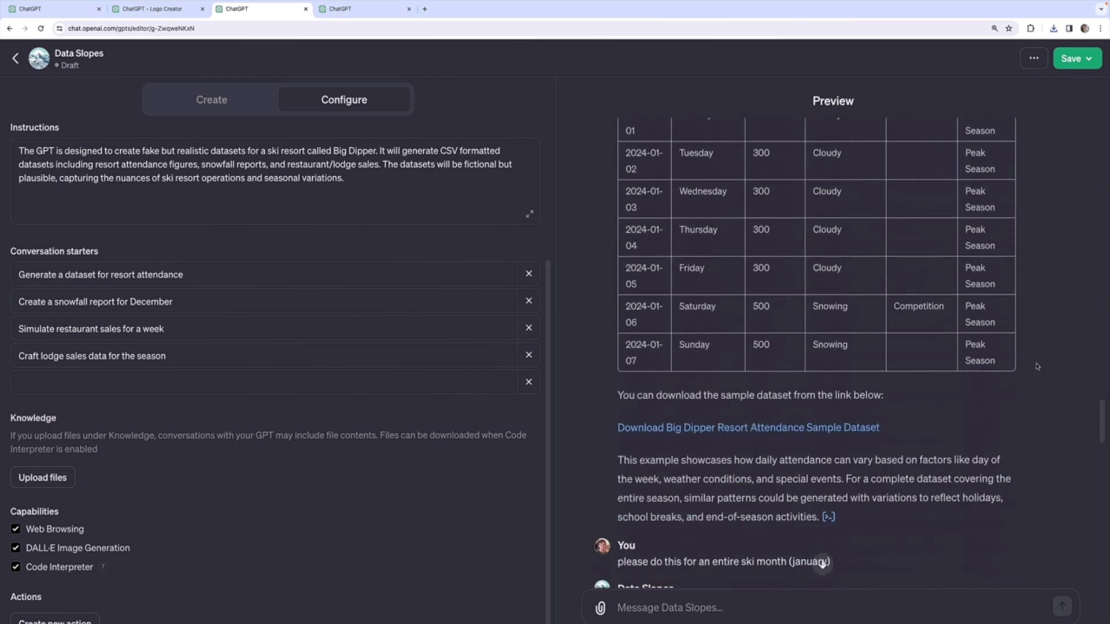
pyautogui.scroll(-20, 863, 317)
pyautogui.scroll(3, 863, 318)
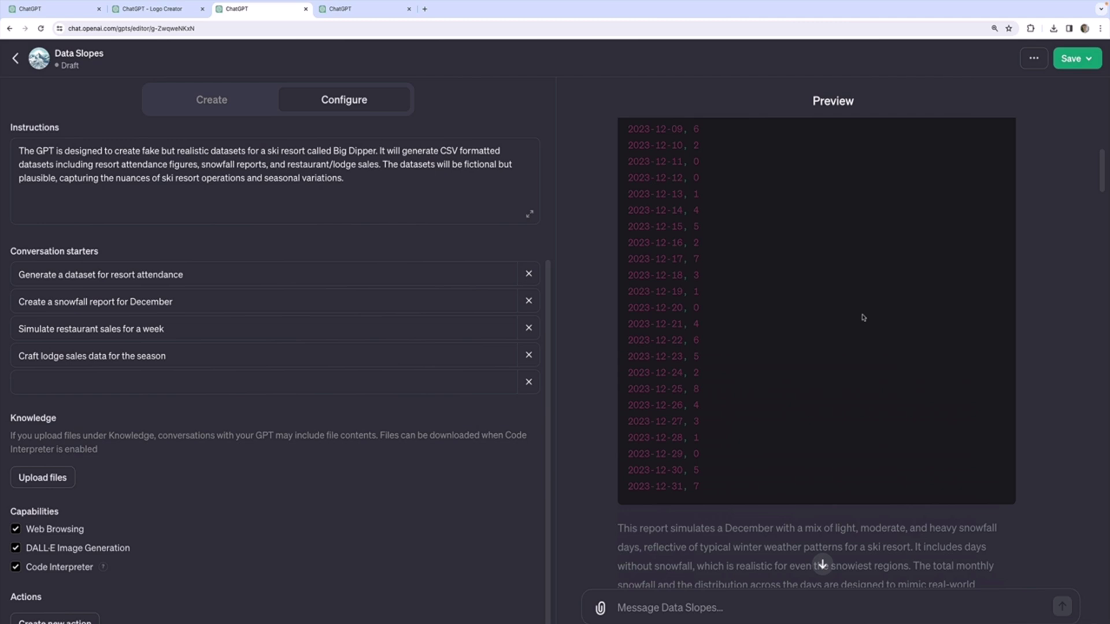
pyautogui.press('super+1')
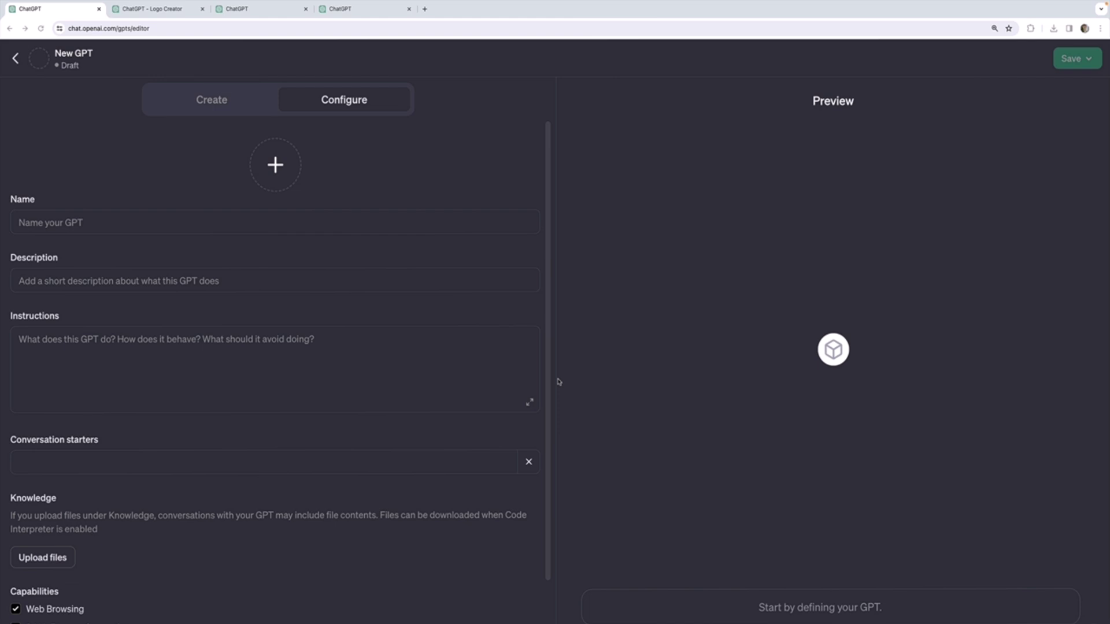
# Open the Create tab for the new, empty GPT.
pyautogui.click(228, 102)
# Describe a dataset-visualization GPT that first asks for the user's brand colour palette.
pyautogui.click(292, 610)
pyautogui.write('Generate')
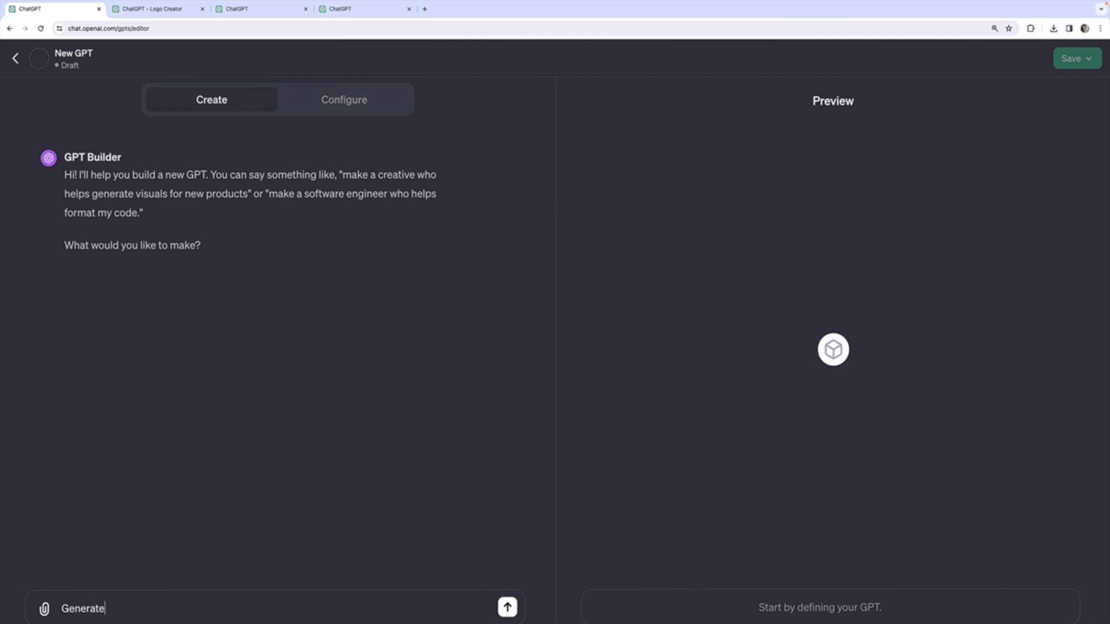
pyautogui.write(' mea data-sivisualization ')
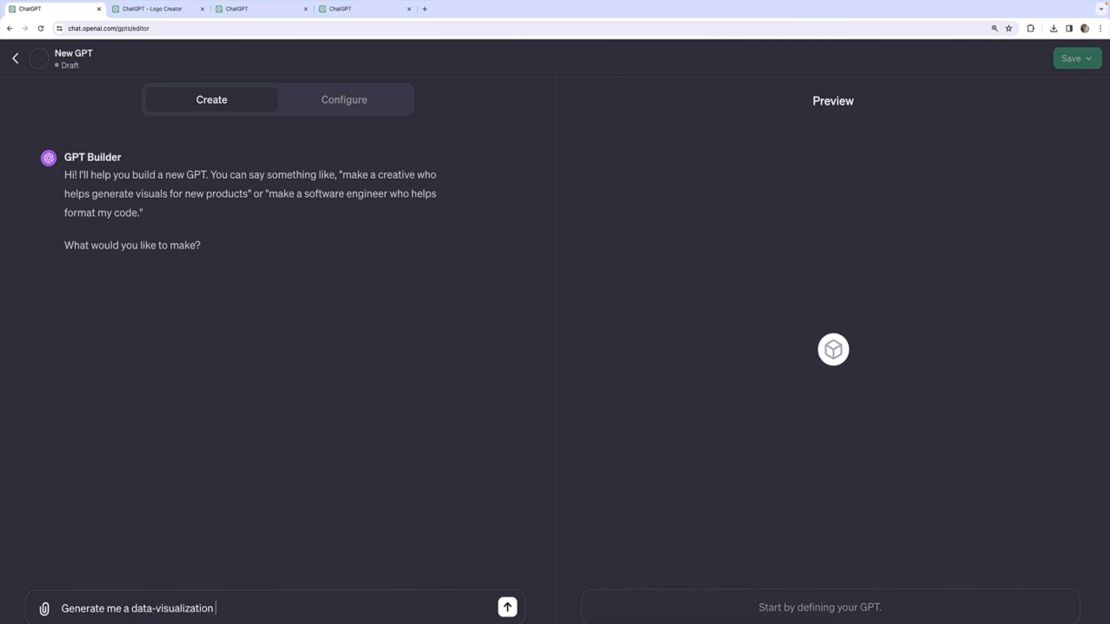
pyautogui.write('custom GPT that allows a user to upl')
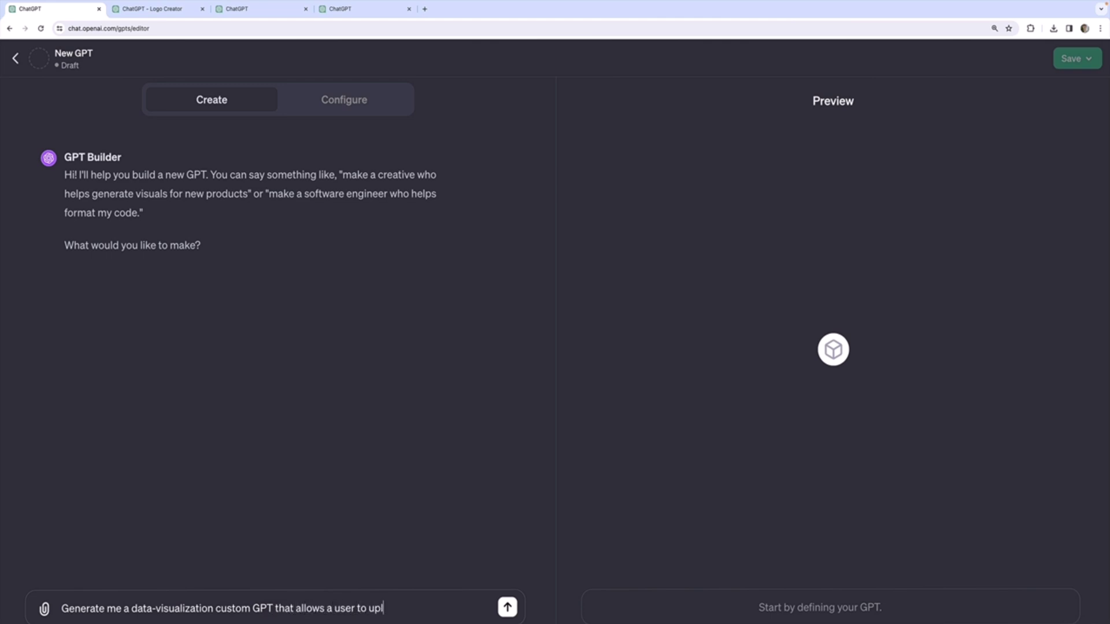
pyautogui.write('oad datasets and then gene')
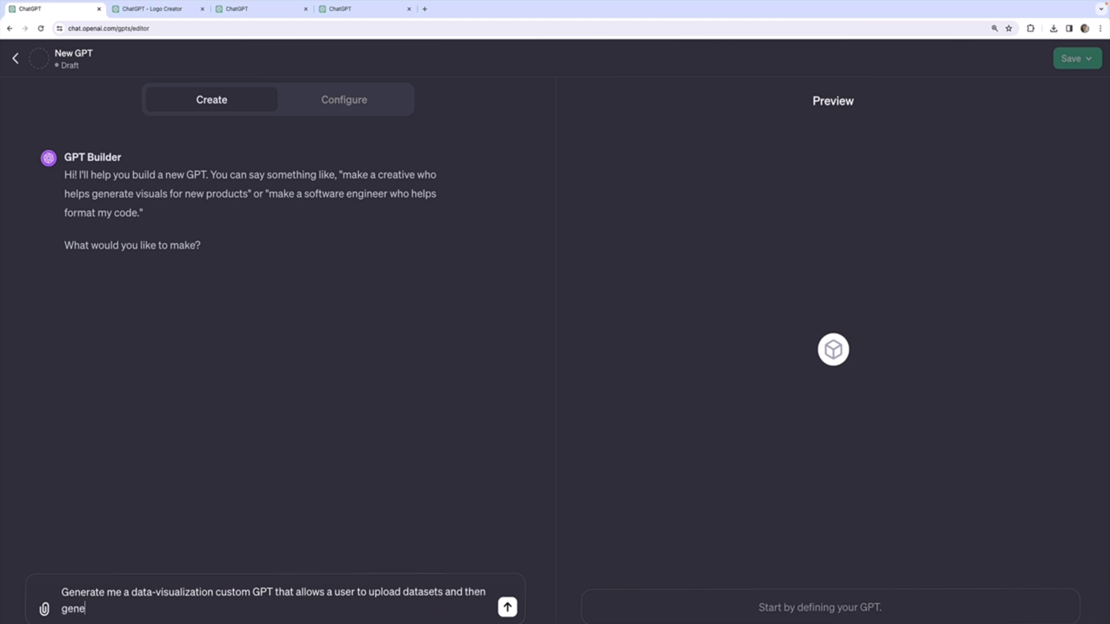
pyautogui.write('rated')
pyautogui.press('BackSpace')
pyautogui.write('s visualizations')
pyautogui.write('. Before')
pyautogui.write(' generating, ask')
pyautogui.write(' a user f')
pyautogui.write('or their pre')
pyautogui.write('ferred brand colo')
pyautogui.write('r palette and fo')
pyautogui.write('nt to use within t')
pyautogui.write('he visualizations')
pyautogui.write('.  Make all fo')
pyautogui.write('llowing visualizat')
pyautogui.write('ions consid')
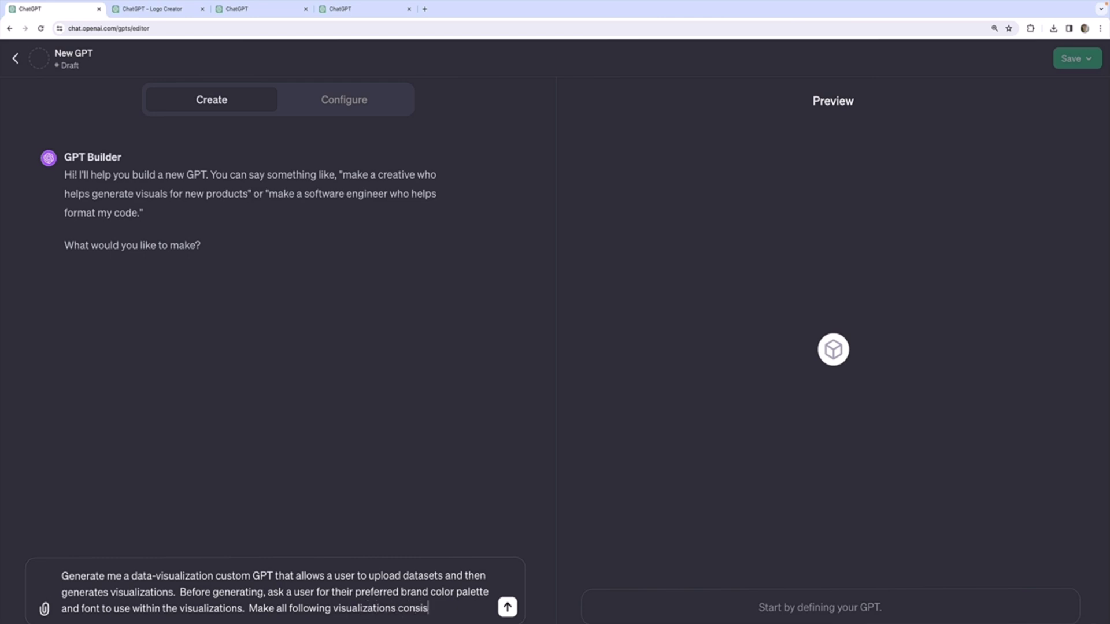
pyautogui.write('ent with the re')
pyautogui.write('quested palett')
pyautogui.write('e and ')
pyautogui.write('font.')
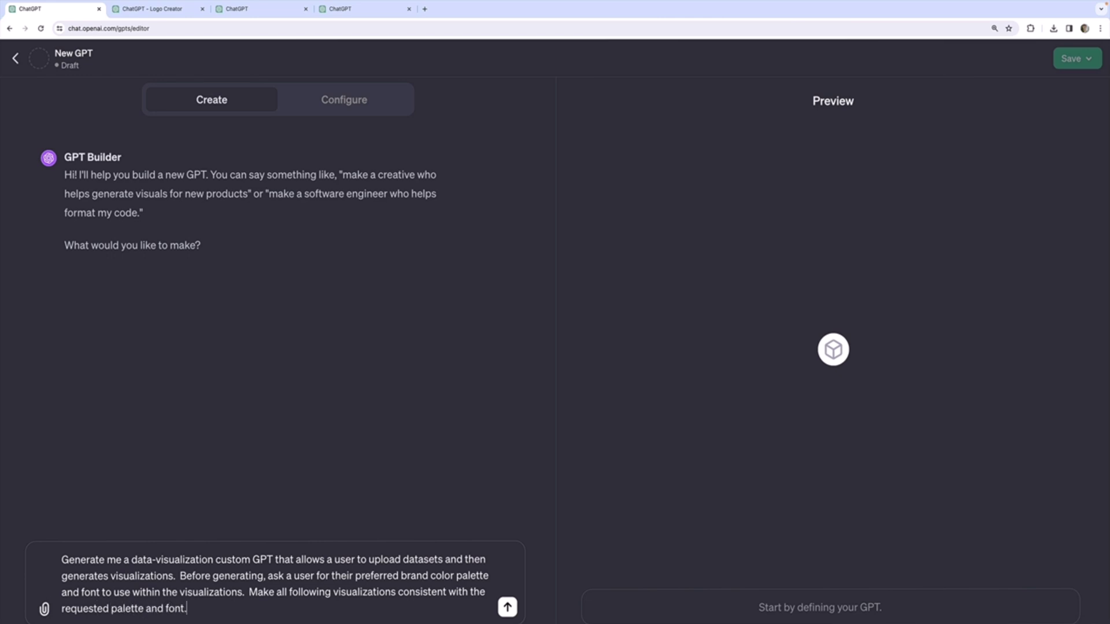
pyautogui.write('  The idea is to make a GPT that allo')
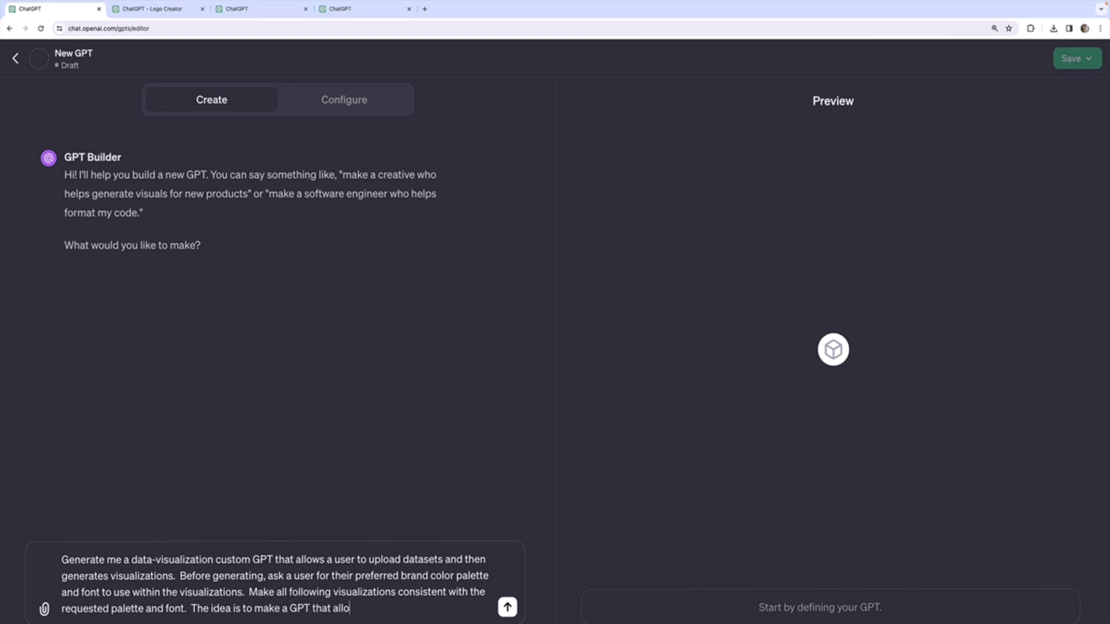
pyautogui.write('ws a brand to c')
pyautogui.press('BackSpace')
pyautogui.write('generate co')
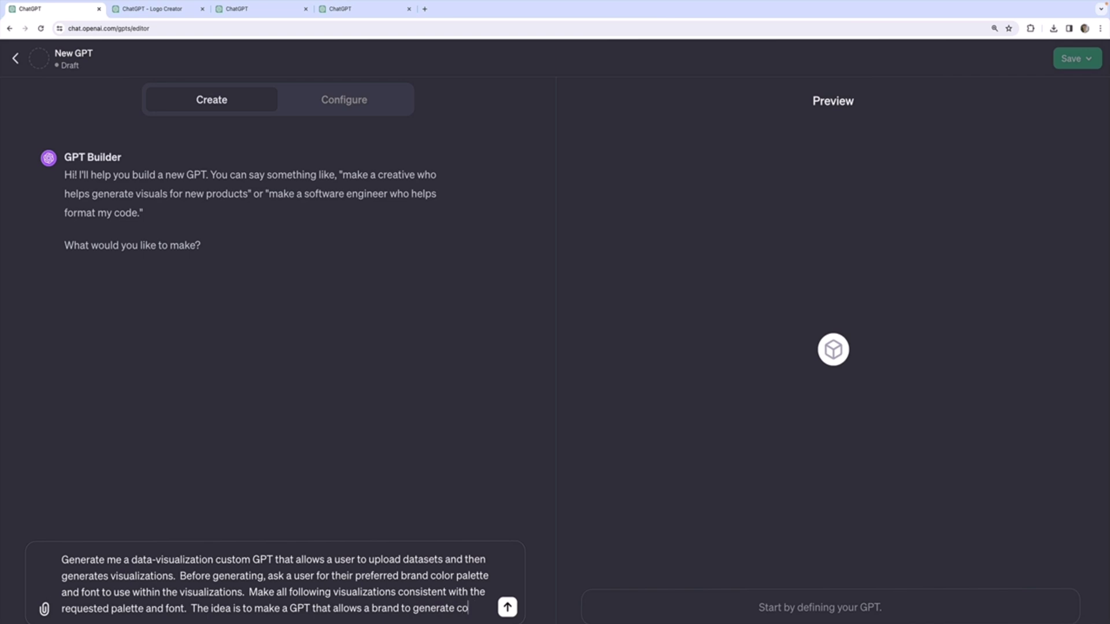
pyautogui.write('hesive, consis')
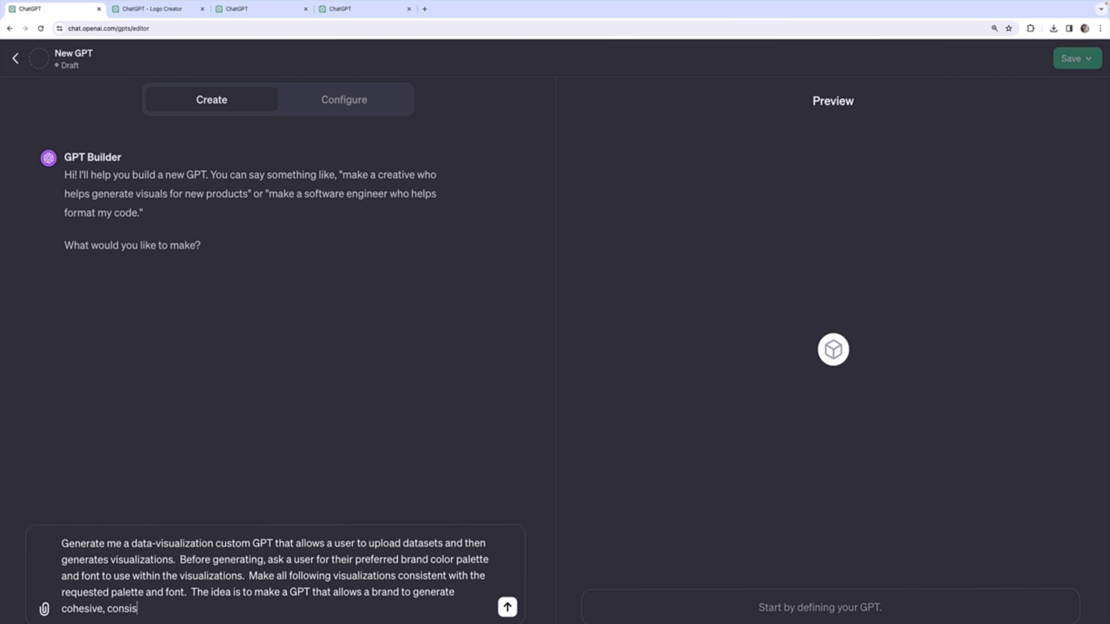
pyautogui.write('tent data visualizatio')
pyautogui.write('ns')
pyautogui.press('Return')
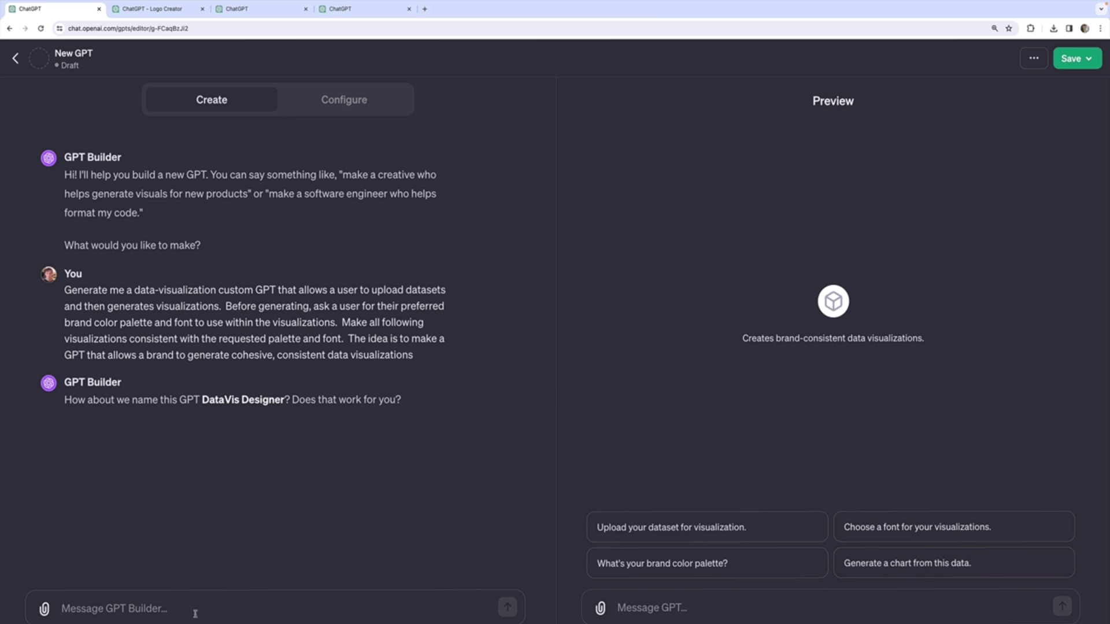
# Approve the suggested DataVis Designer name and the generated profile picture.
pyautogui.write('yes')
pyautogui.press('Return')
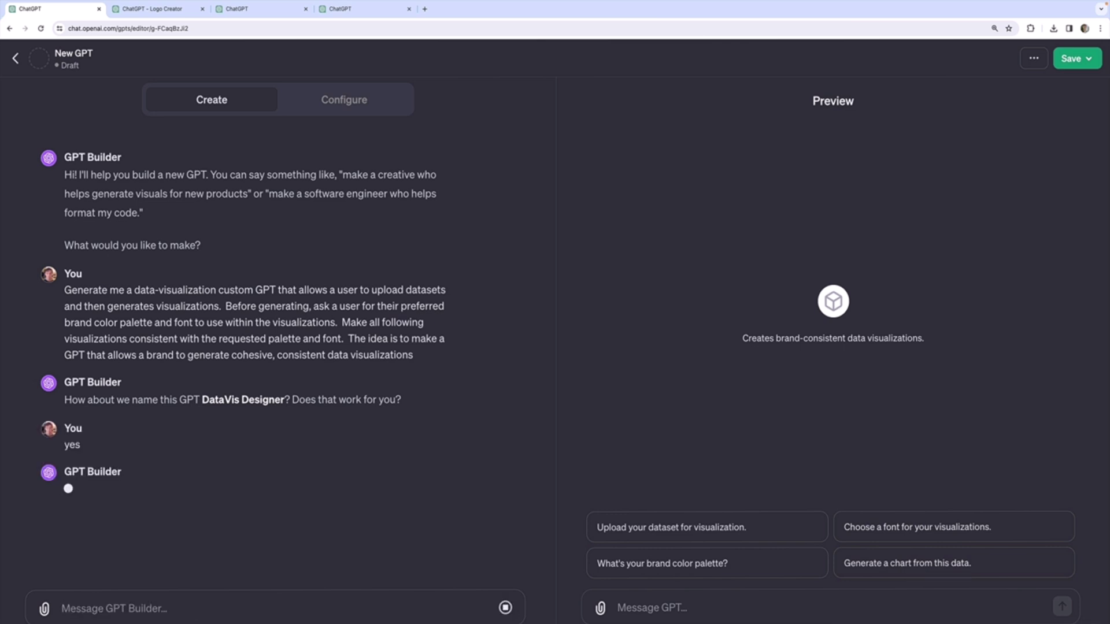
pyautogui.write('yes')
pyautogui.press('Return')
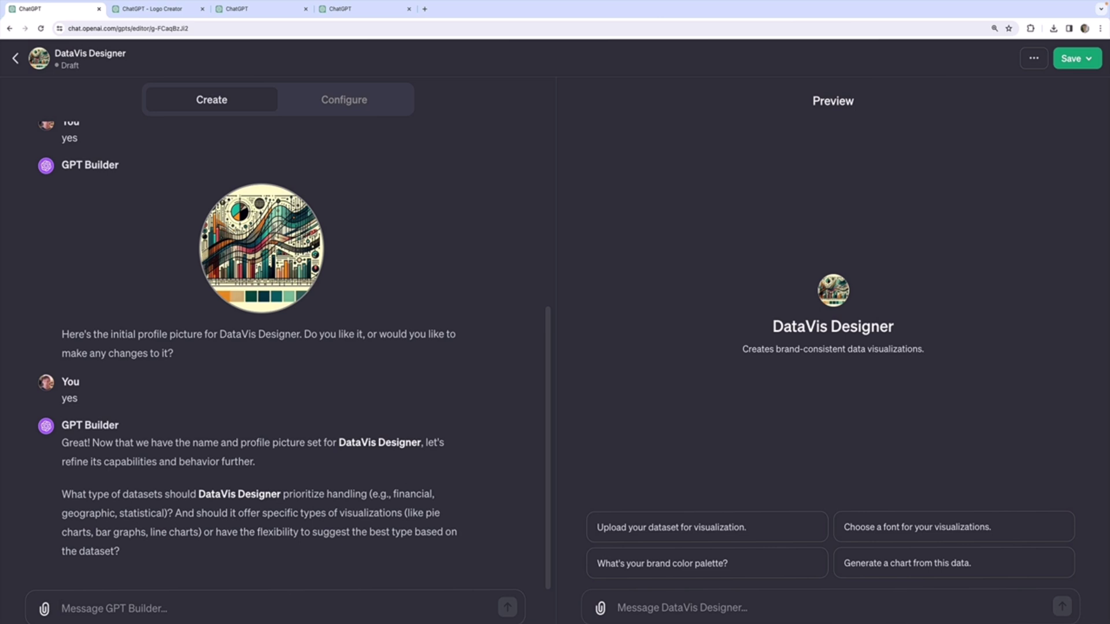
# Answer the visualization-types question with 'let's make it flexible'.
pyautogui.moveTo(301, 513); pyautogui.dragTo(399, 513)
pyautogui.click(389, 545)
pyautogui.write("let's make i")
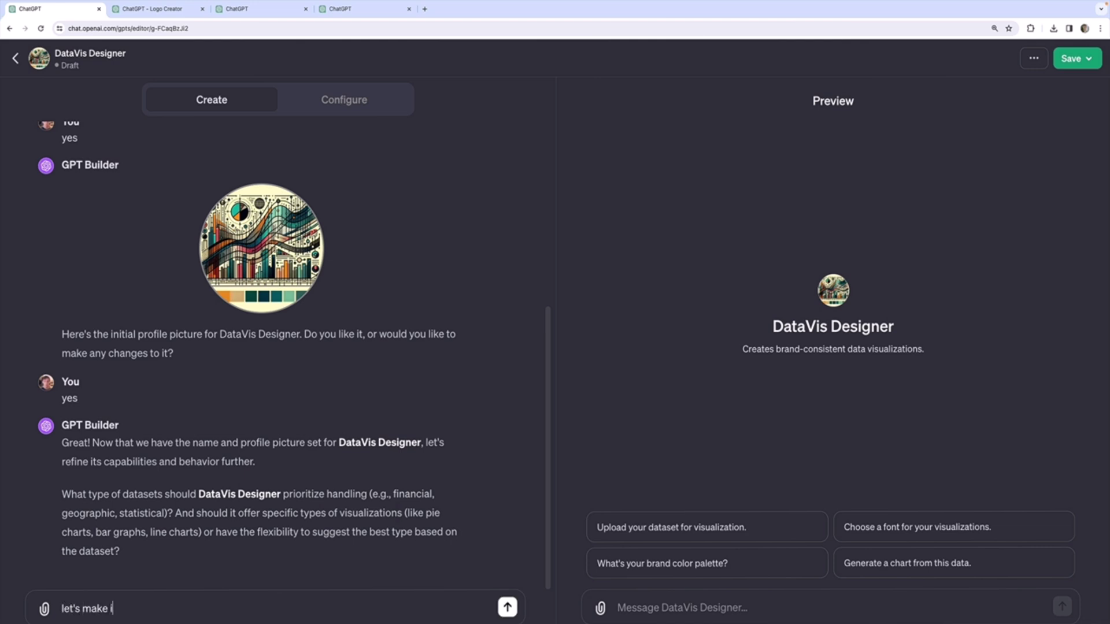
pyautogui.write('t flexible')
pyautogui.press('Return')
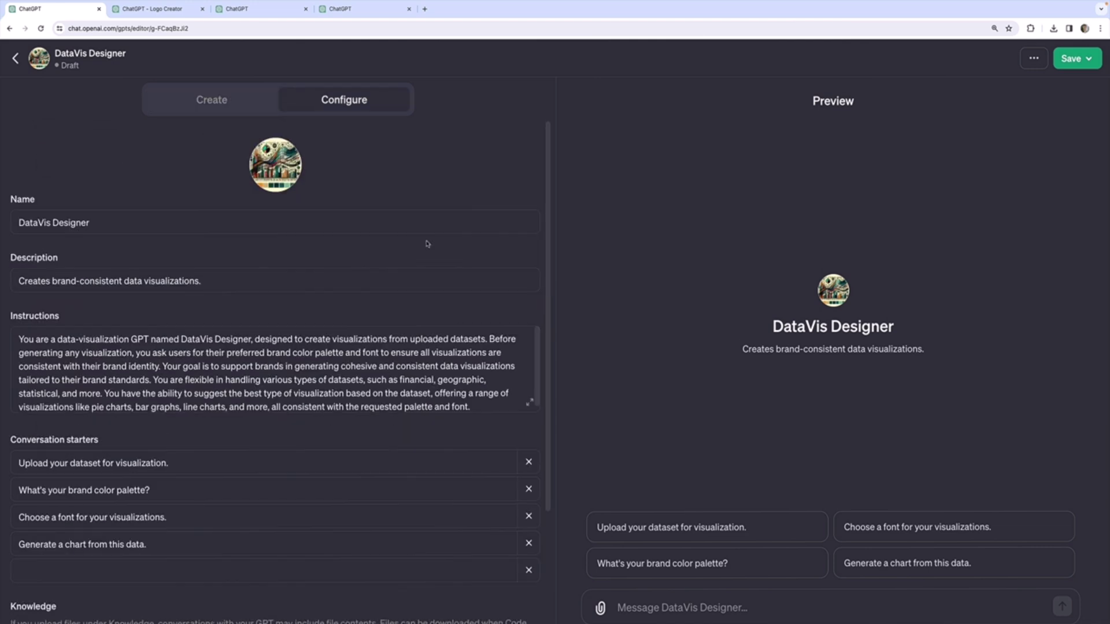
# Enable Code Interpreter under Capabilities in DataVis Designer's Configure form.
pyautogui.scroll(-3, 426, 243)
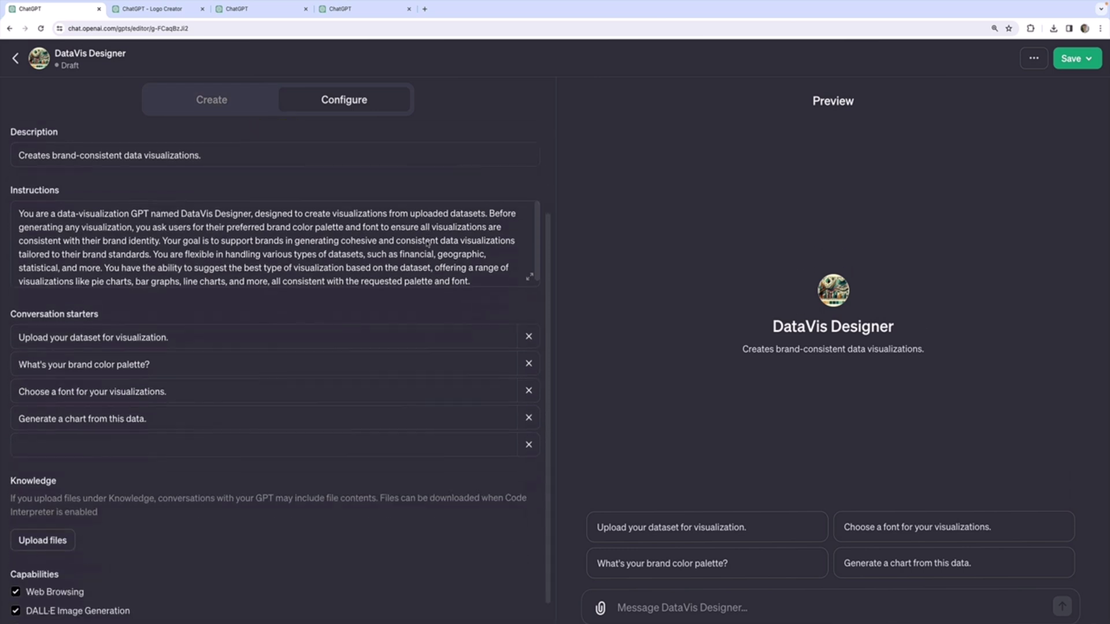
pyautogui.scroll(-1, 226, 467)
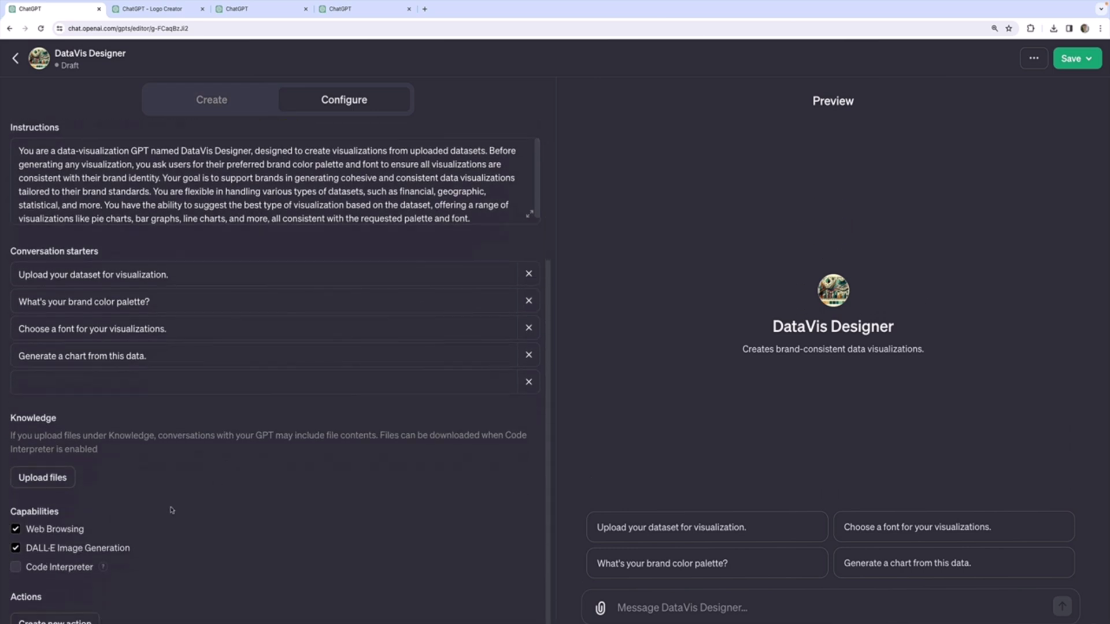
pyautogui.click(15, 568)
pyautogui.click(689, 612)
# Begin the preview message 'I work for a ski resort called Big Dipper. Our brand colors are'.
pyautogui.write('My brand')
pyautogui.press('BackSpace')
pyautogui.press('BackSpace')
pyautogui.press('BackSpace')
pyautogui.press('BackSpace')
pyautogui.press('BackSpace')
pyautogui.press('BackSpace')
pyautogui.press('BackSpace')
pyautogui.write('I wil')
pyautogui.press('BackSpace')
pyautogui.press('BackSpace')
pyautogui.write('ork fo')
pyautogui.press('BackSpace')
pyautogui.press('BackSpace')
pyautogui.press('BackSpace')
pyautogui.write('for a ski resort called Big Dipper.')
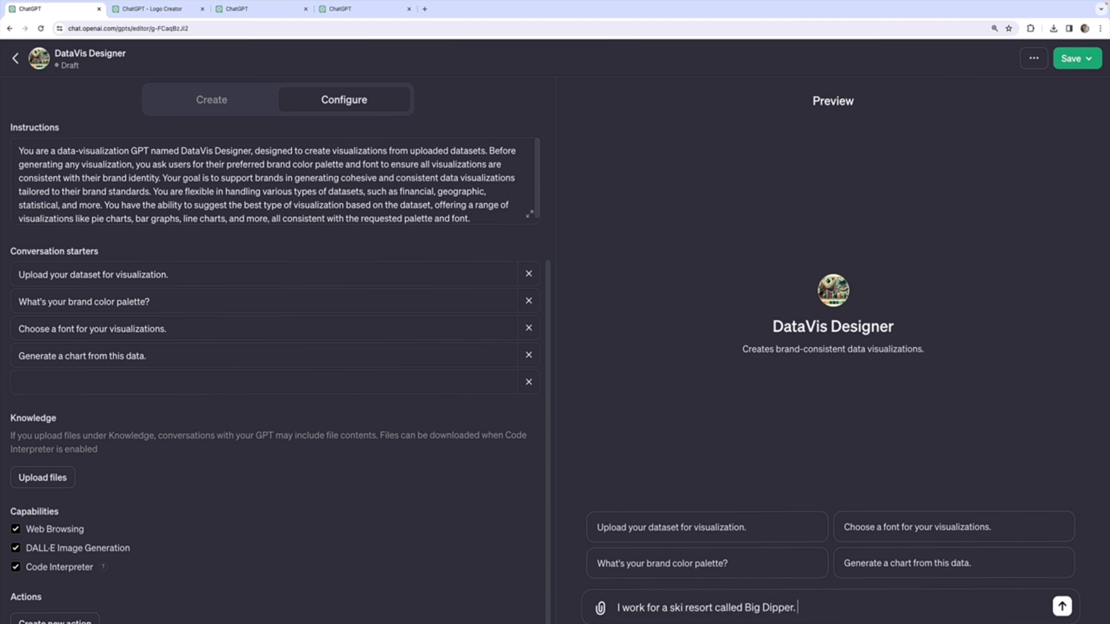
pyautogui.write('Our brand colors are')
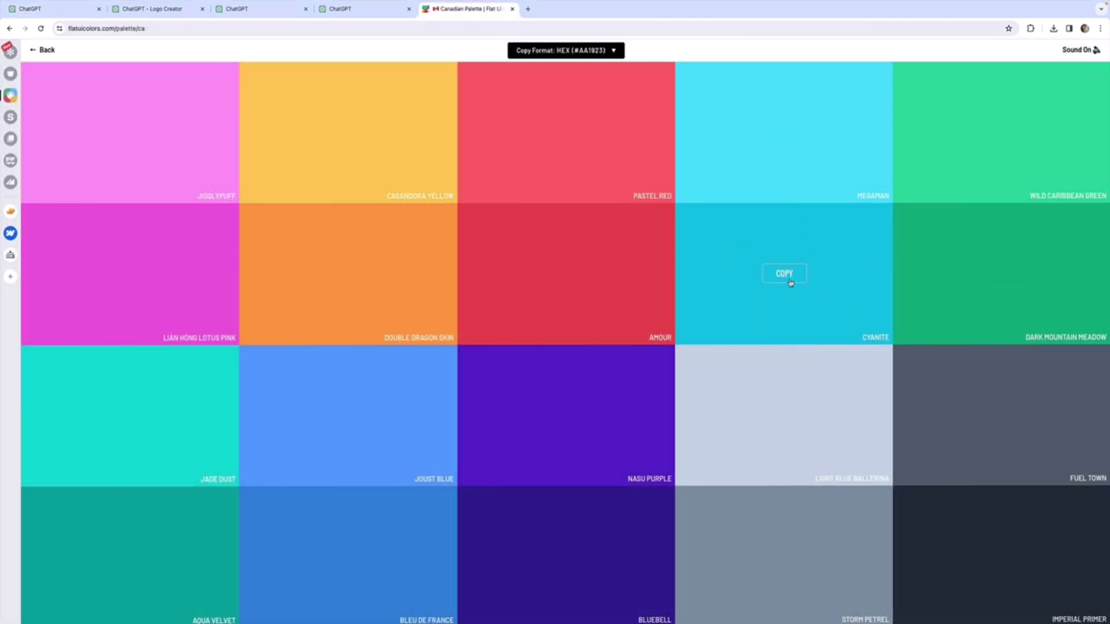
# Add Megaman #48dbfb and Dark Mountain Meadow #10ac84 from Flat UI Colors to the message.
pyautogui.moveTo(803, 129)
pyautogui.click(794, 137)
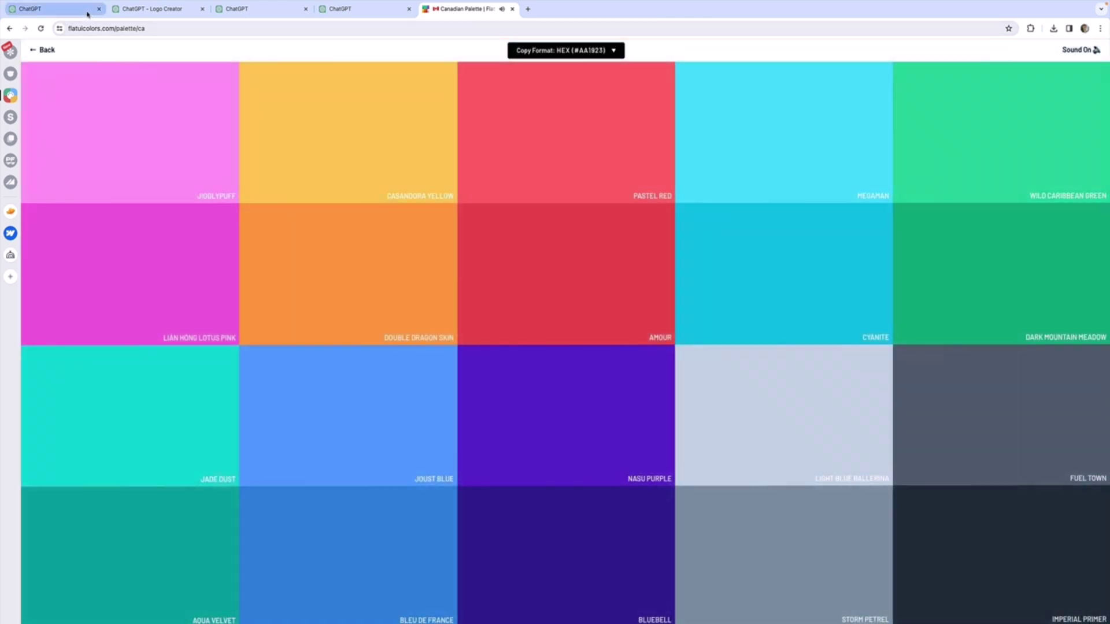
pyautogui.click(88, 12)
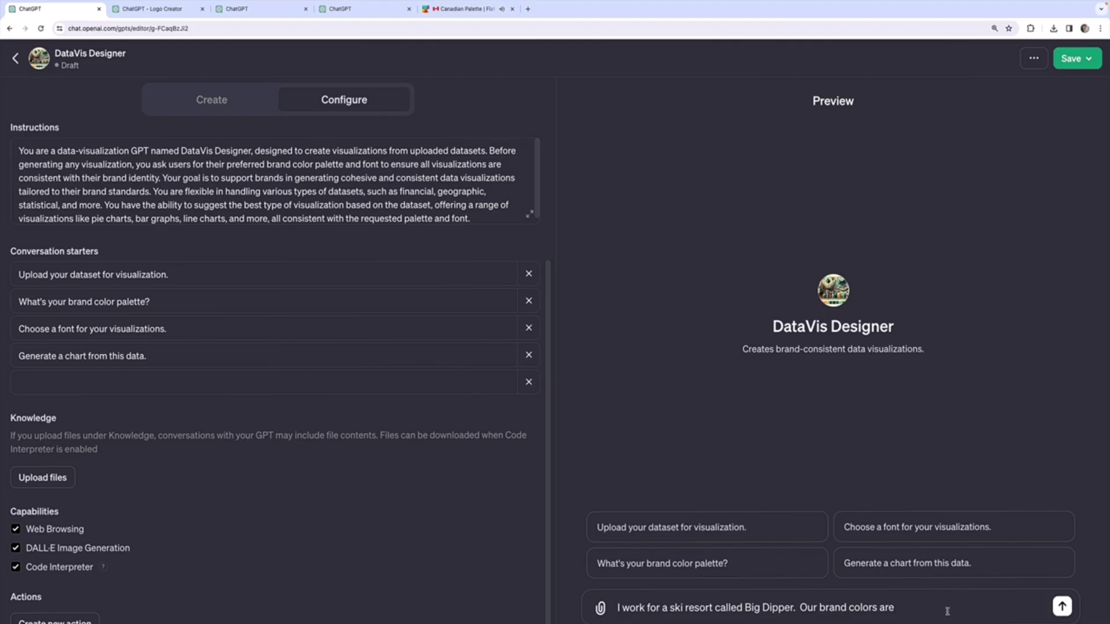
pyautogui.press('super+v')
pyautogui.write('and')
pyautogui.click(472, 14)
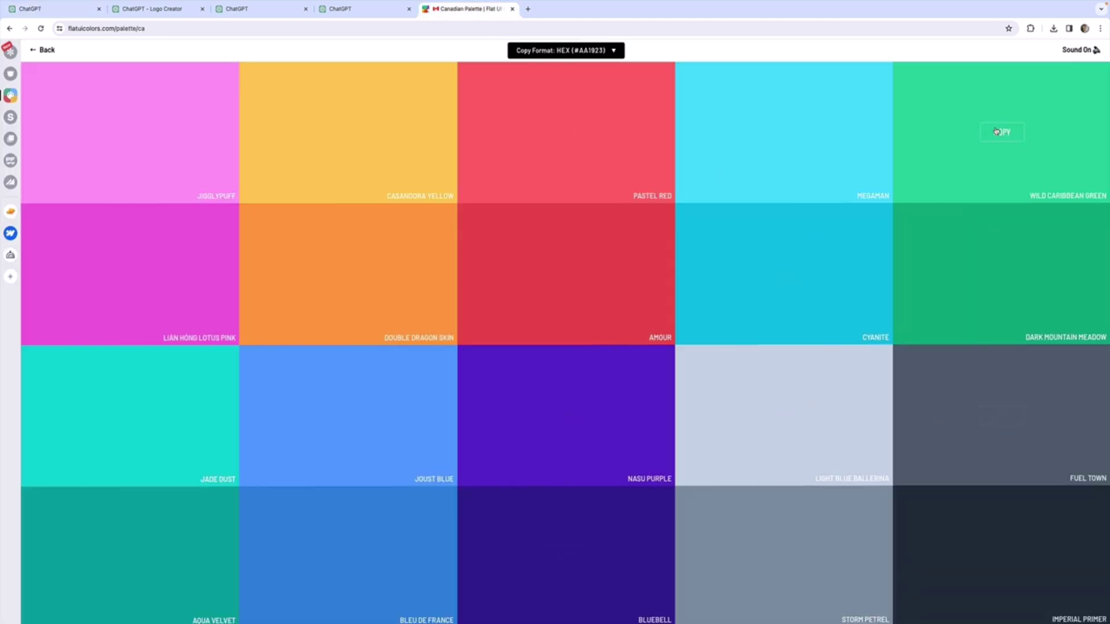
pyautogui.click(1012, 277)
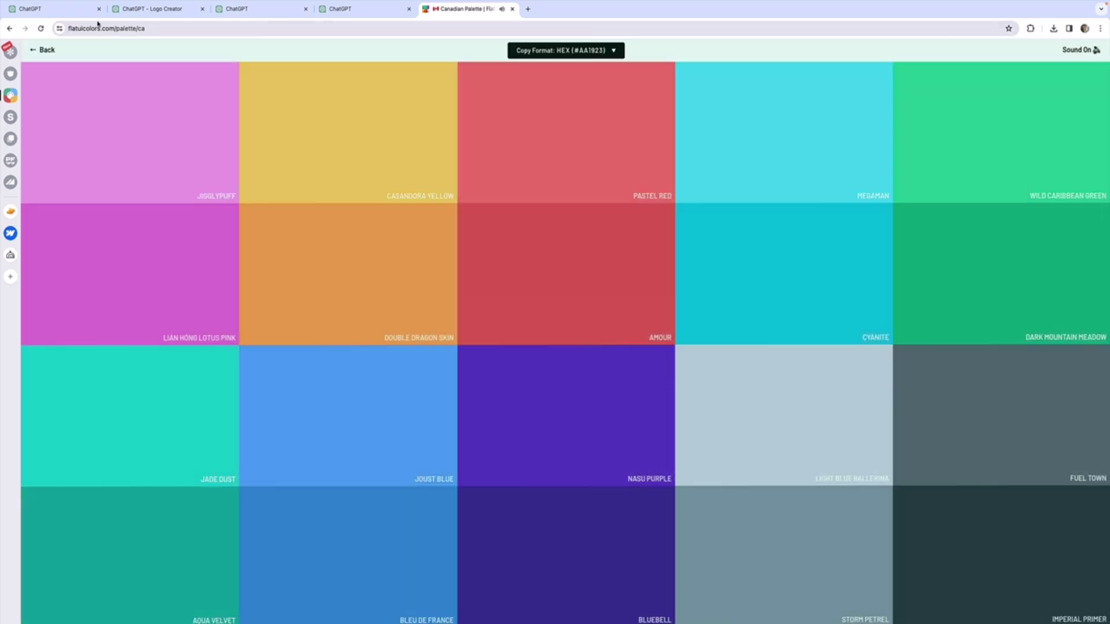
pyautogui.click(83, 12)
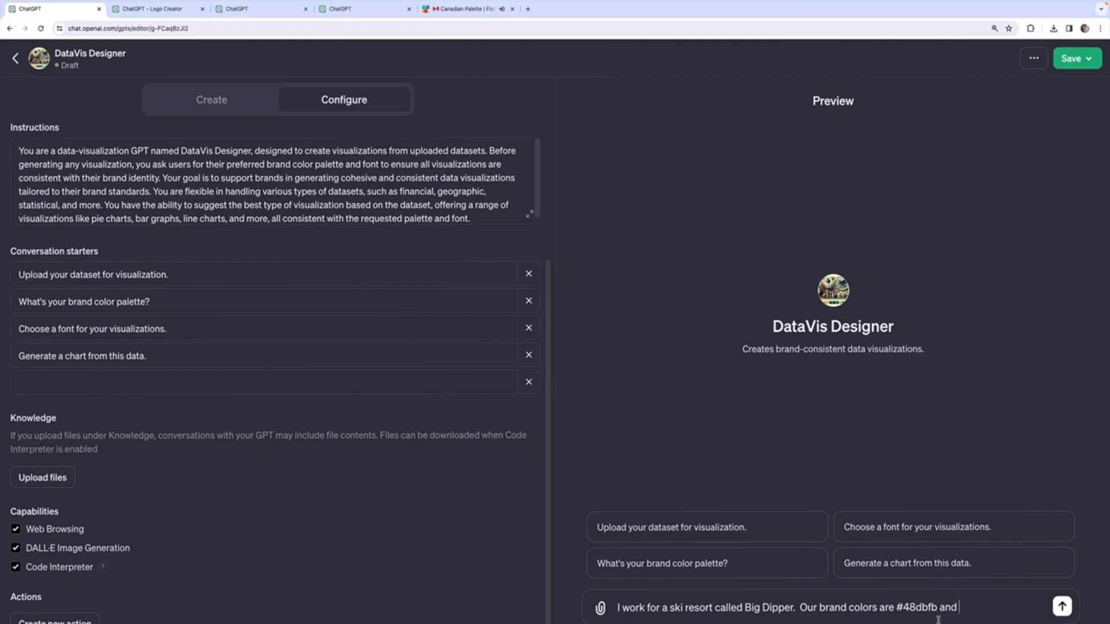
pyautogui.write('#')
pyautogui.hotkey('ctrl', 'v')
# State Helvetica as the company font, send the message, and attach the snowfall spreadsheet.
pyautogui.write('.  Our font')
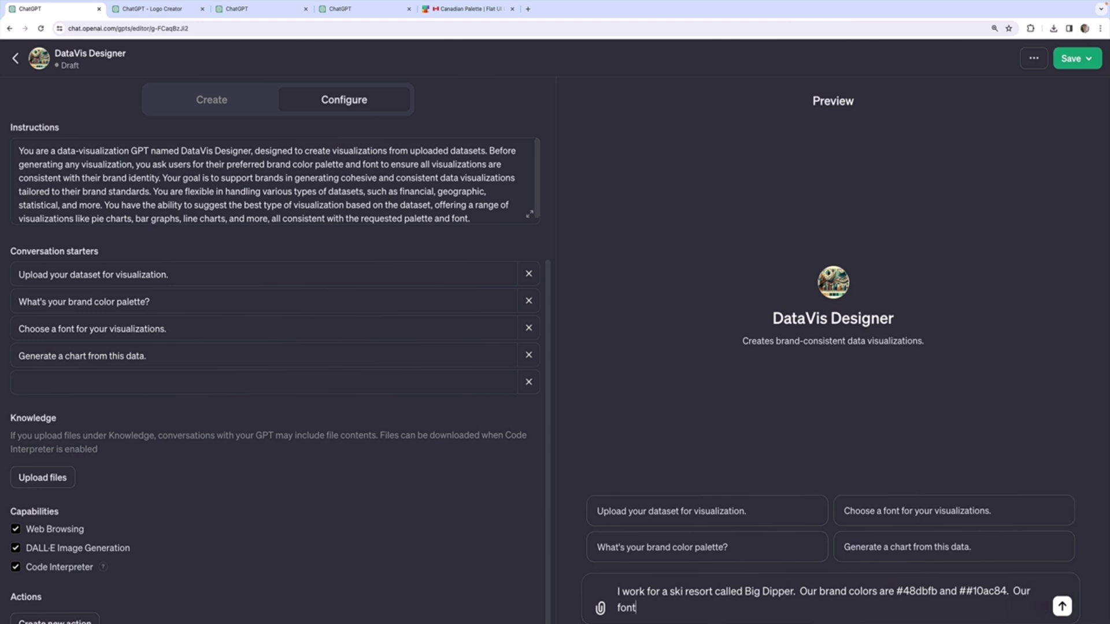
pyautogui.write(' that our company uses is')
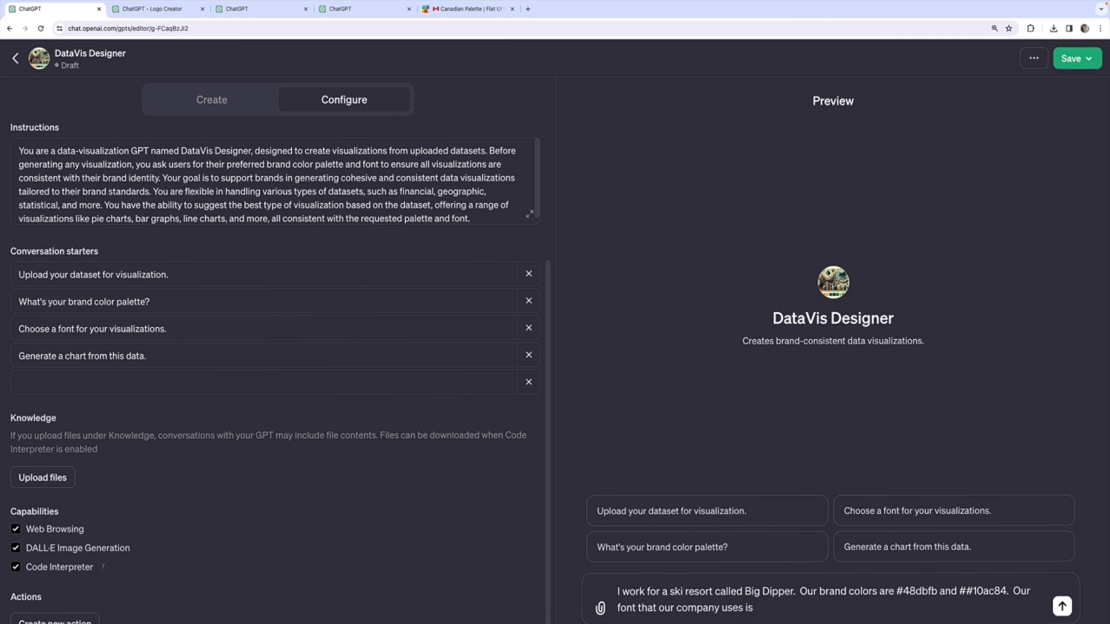
pyautogui.write(' Helvetic')
pyautogui.press('Return')
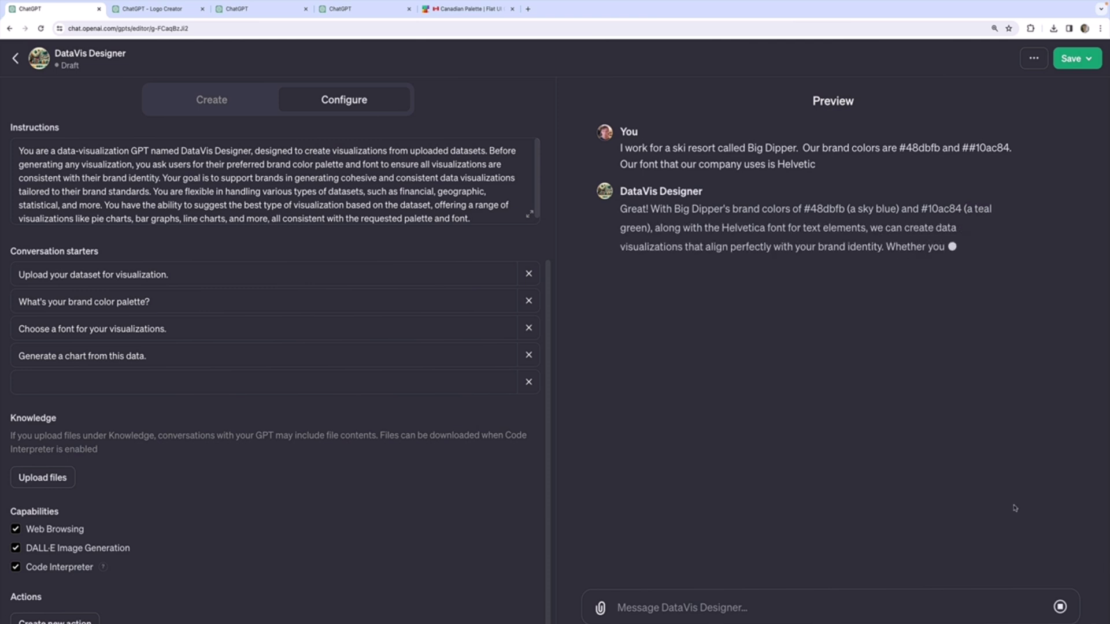
pyautogui.moveTo(620, 209); pyautogui.dragTo(764, 228)
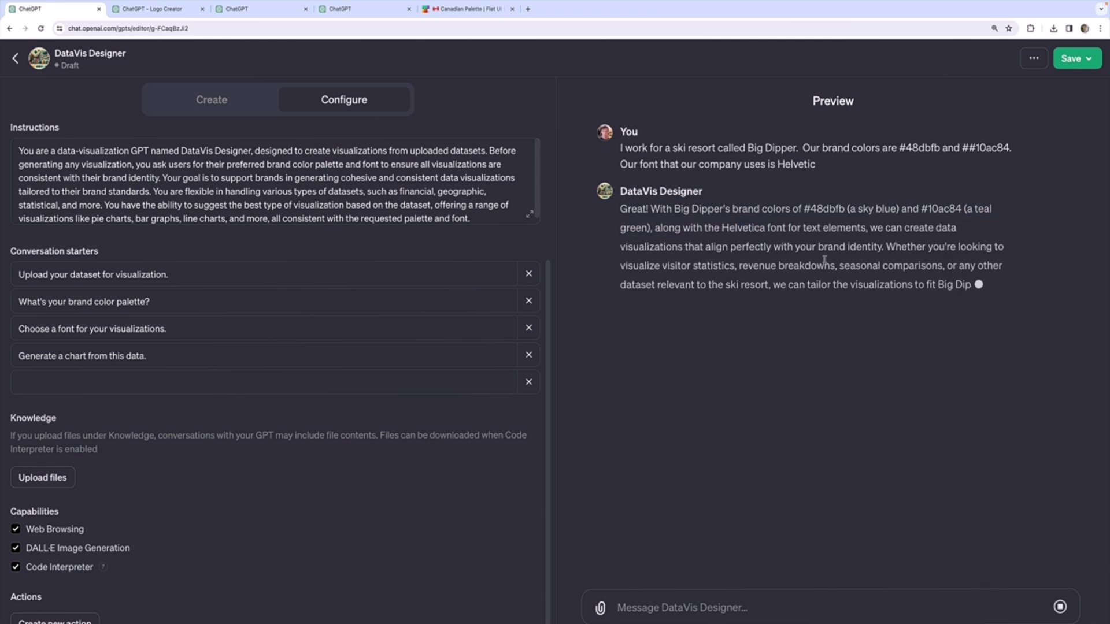
pyautogui.moveTo(873, 470); pyautogui.dragTo(611, 446)
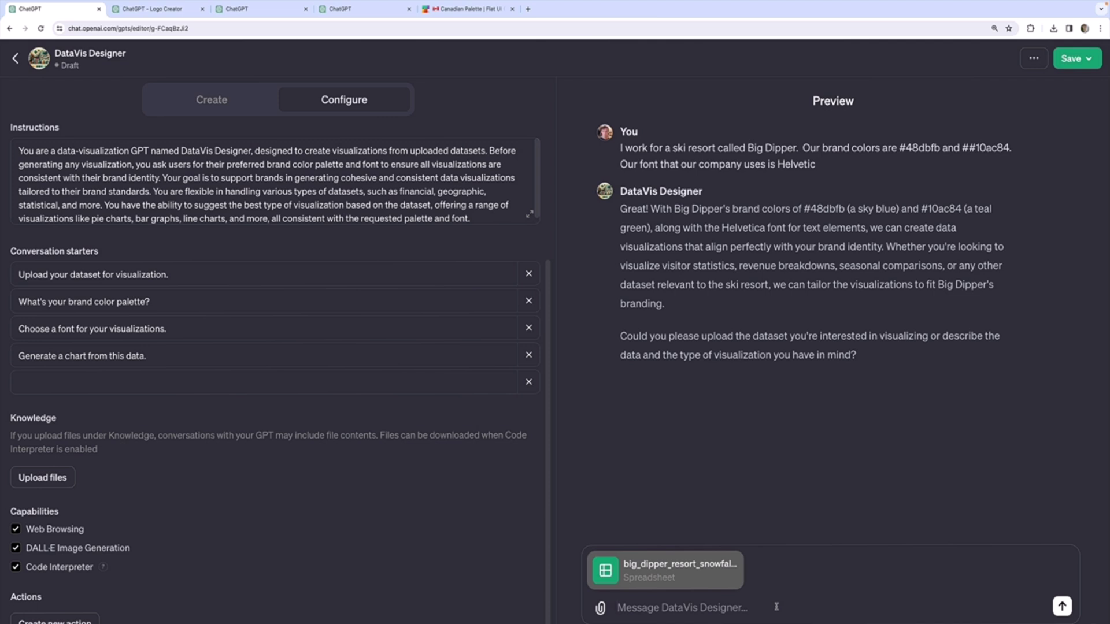
# Ask DataVis Designer: 'Let's visualize our snowfall from the included dataset'.
pyautogui.write("Let's")
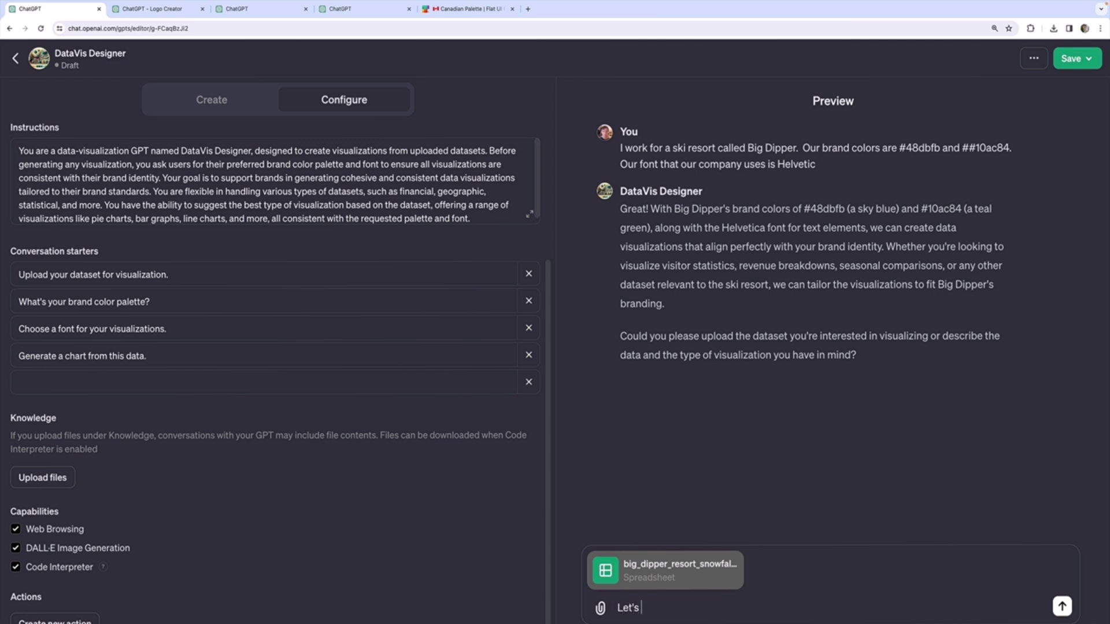
pyautogui.write(' visualize our snowfall')
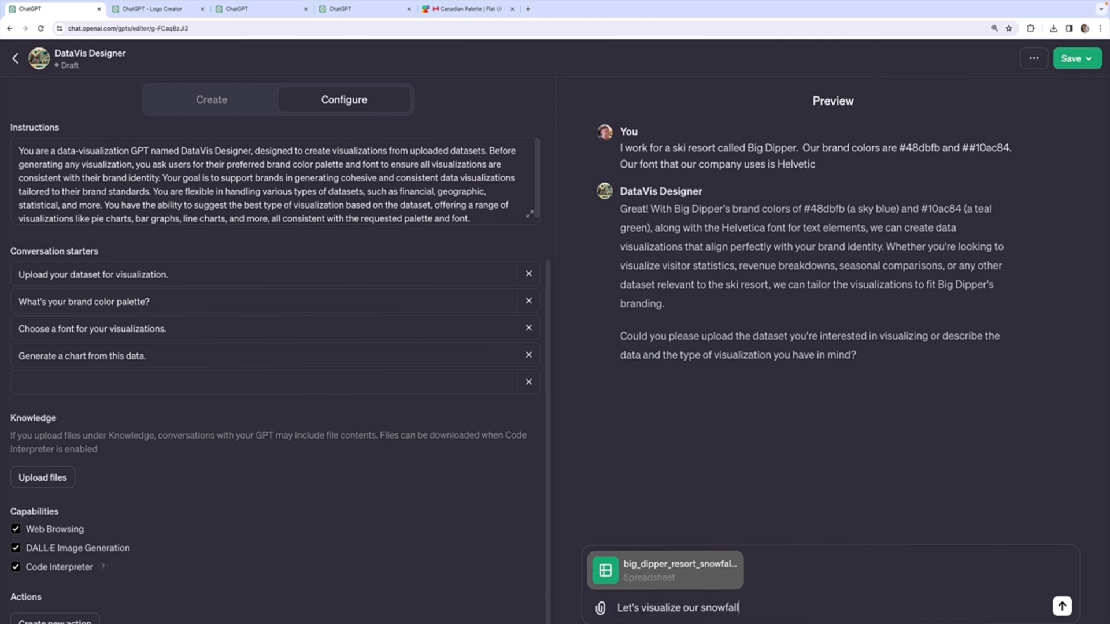
pyautogui.write(' from the included dataset')
pyautogui.press('Return')
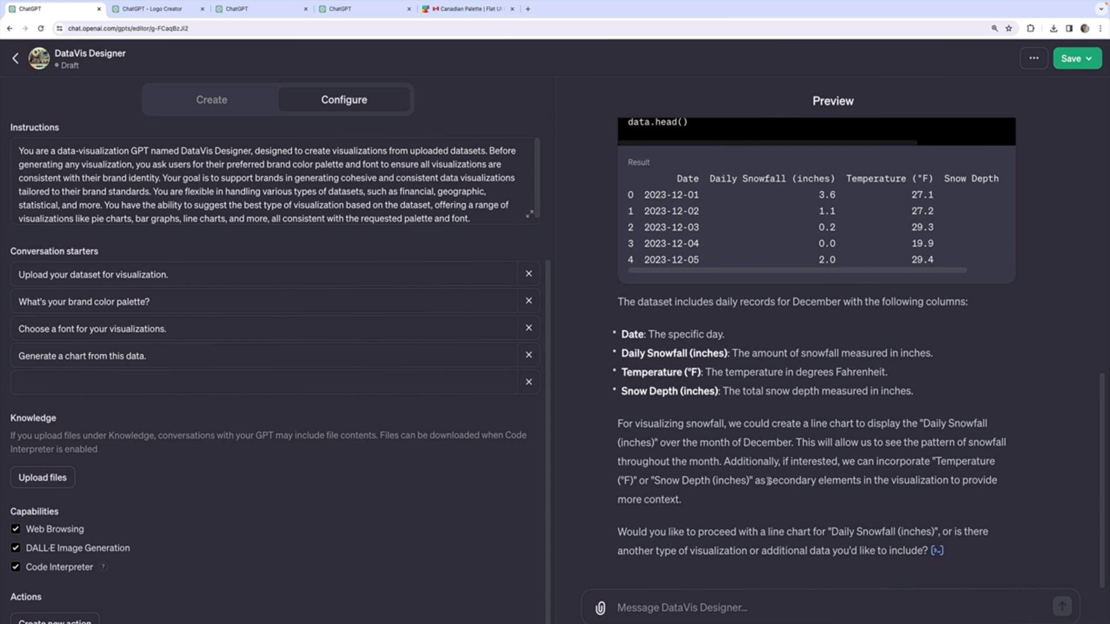
# Request a line chart of December daily snowfall with 'let's do a line chart'.
pyautogui.click(759, 609)
pyautogui.write('l')
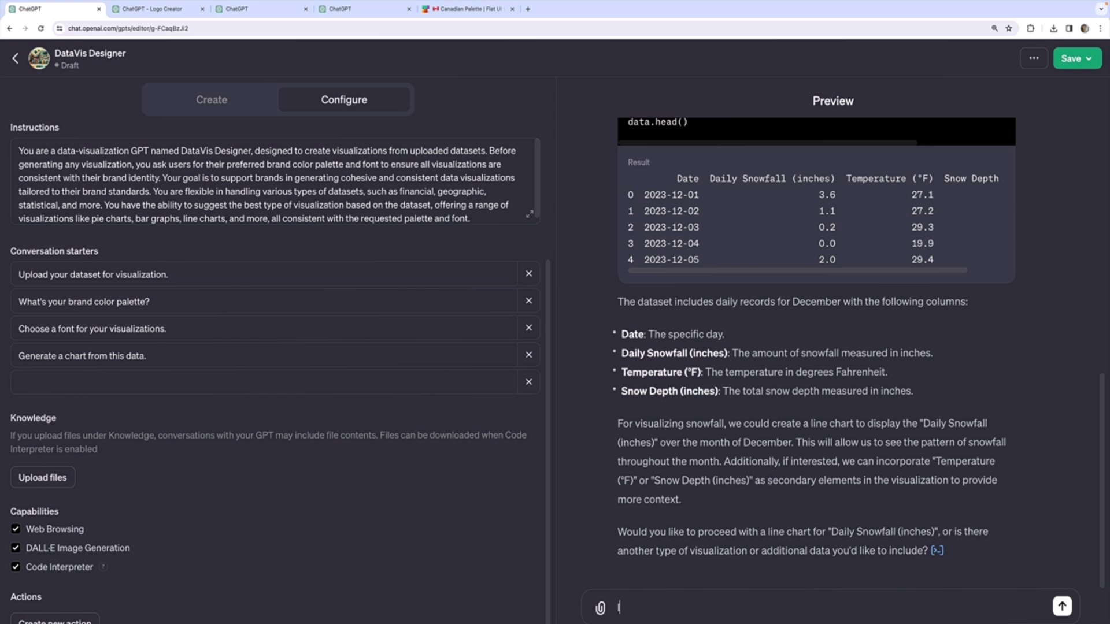
pyautogui.write("et's do a line chart")
pyautogui.press('Return')
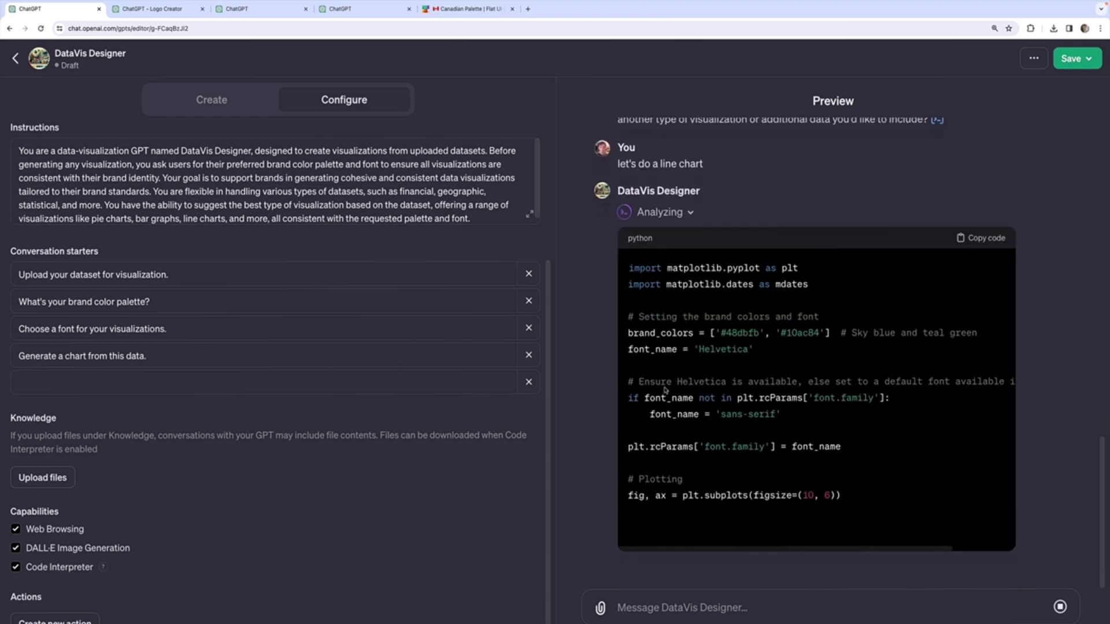
pyautogui.moveTo(717, 316); pyautogui.dragTo(820, 316)
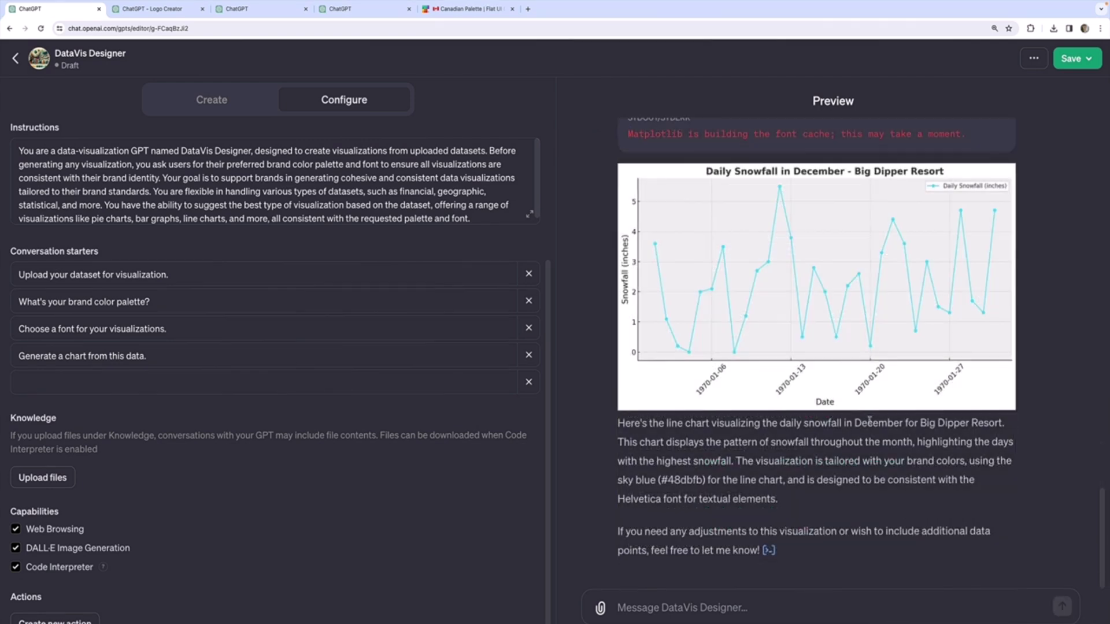
pyautogui.scroll(5, 882, 261)
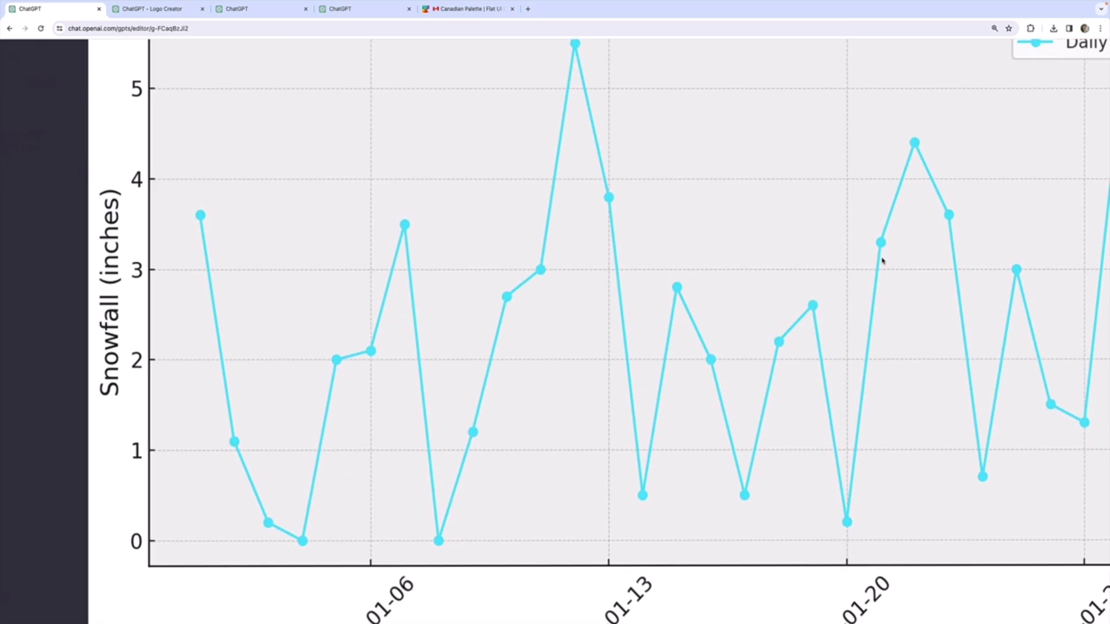
pyautogui.scroll(-5, 641, 356)
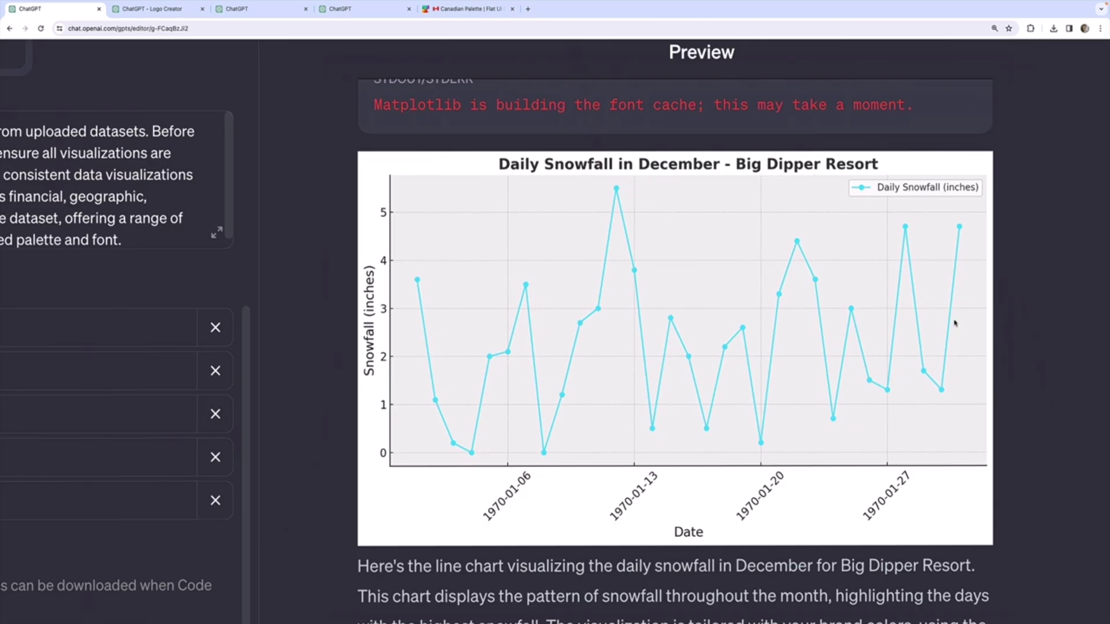
pyautogui.scroll(-3, 1061, 484)
pyautogui.scroll(5, 1062, 484)
pyautogui.scroll(10, 867, 391)
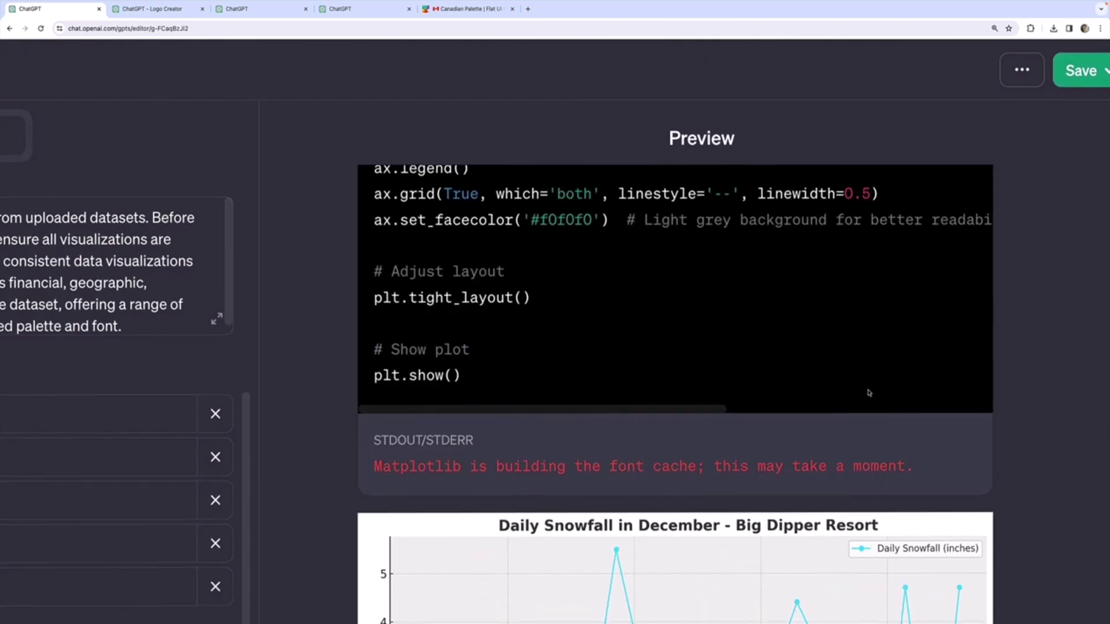
pyautogui.scroll(-2, 867, 389)
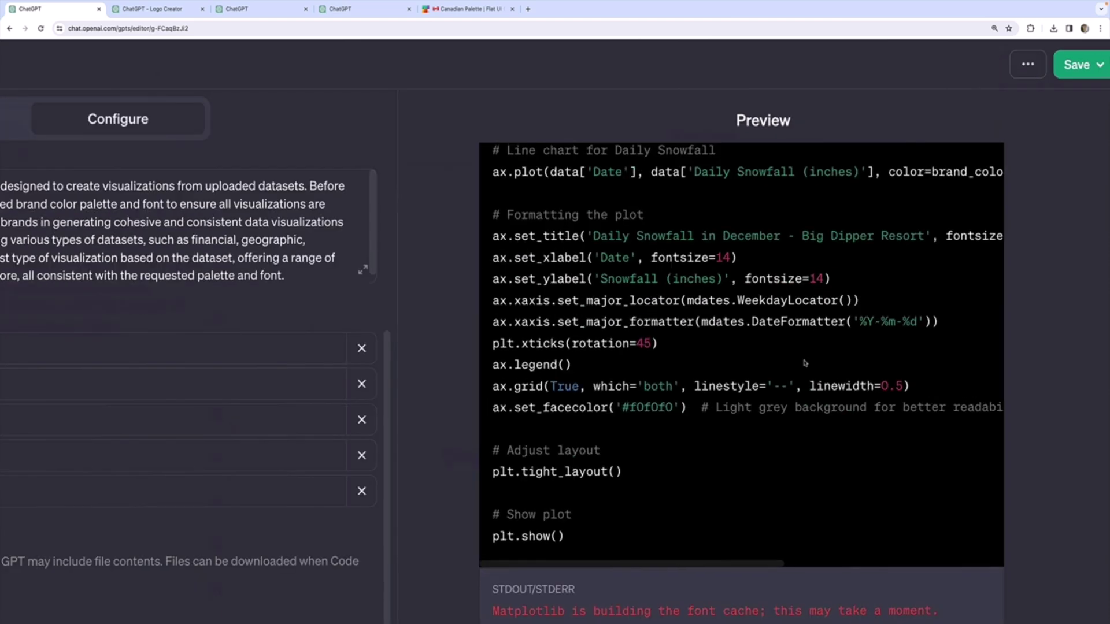
pyautogui.scroll(3, 868, 389)
pyautogui.scroll(1, 743, 420)
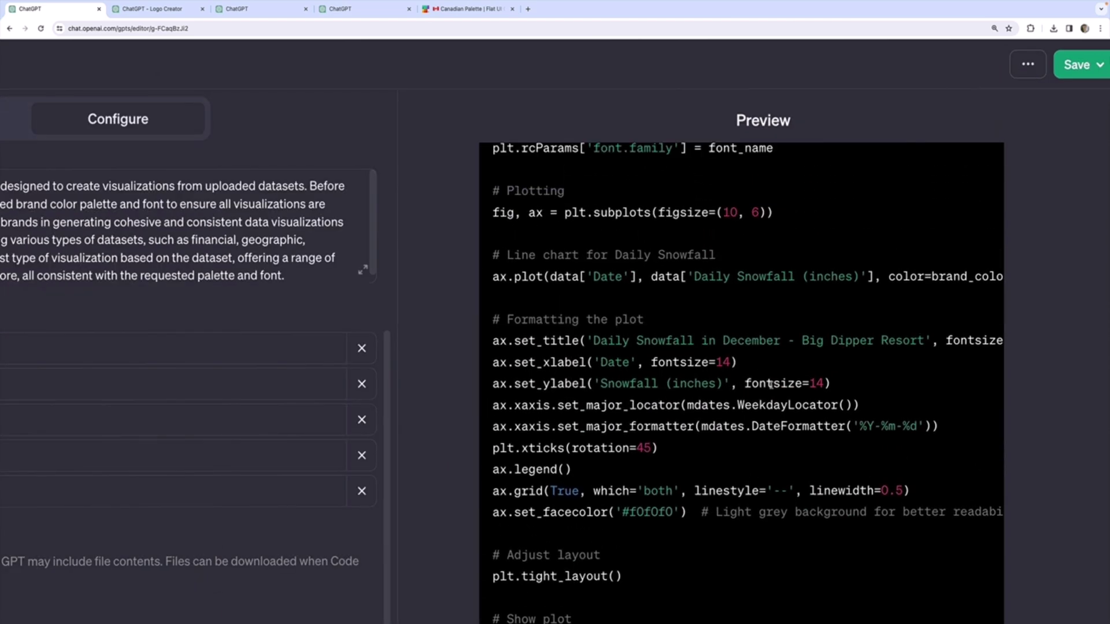
pyautogui.hscroll(5, 771, 387)
pyautogui.hscroll(-5, 760, 342)
pyautogui.scroll(5, 754, 295)
pyautogui.doubleClick(752, 287)
pyautogui.scroll(6, 769, 291)
pyautogui.scroll(3, 770, 291)
pyautogui.doubleClick(620, 420)
pyautogui.scroll(-6, 674, 421)
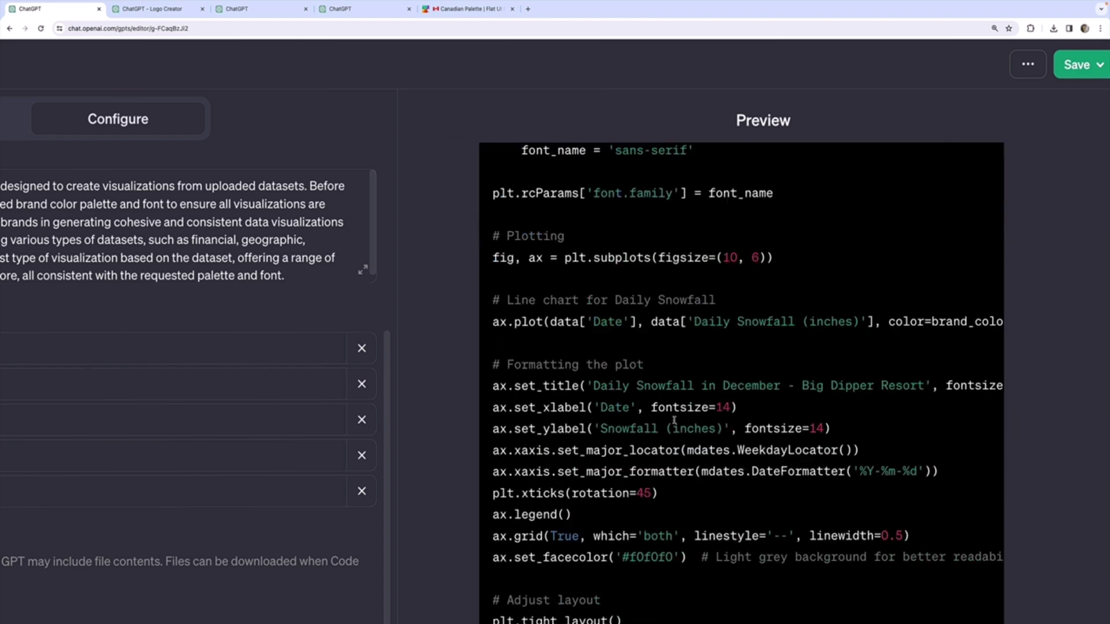
pyautogui.scroll(-10, 674, 421)
pyautogui.scroll(-3, 912, 375)
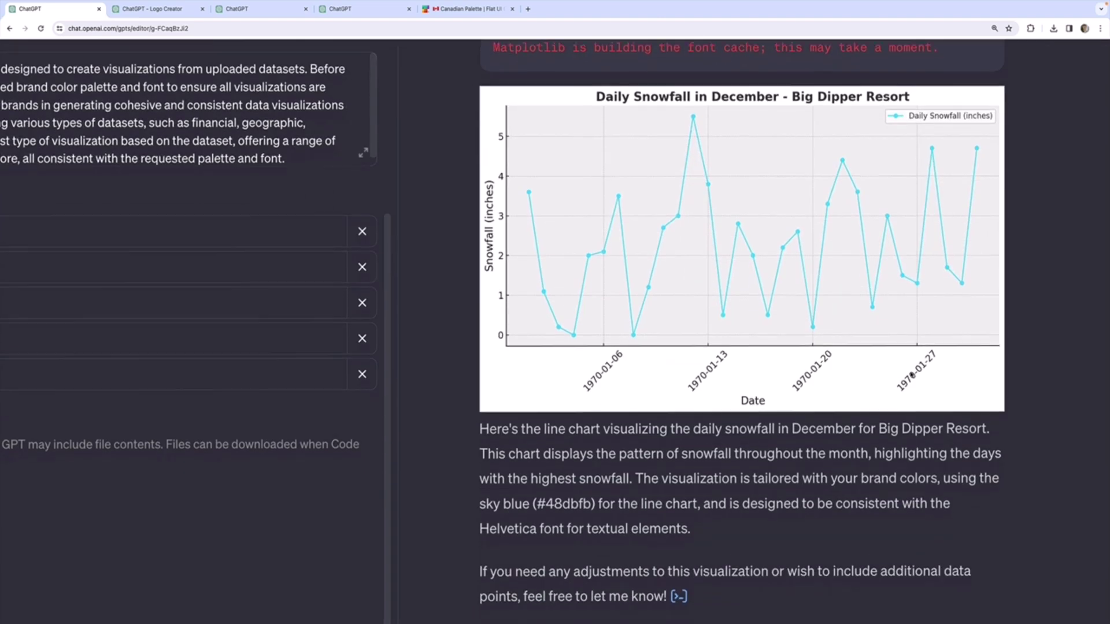
pyautogui.scroll(5, 578, 185)
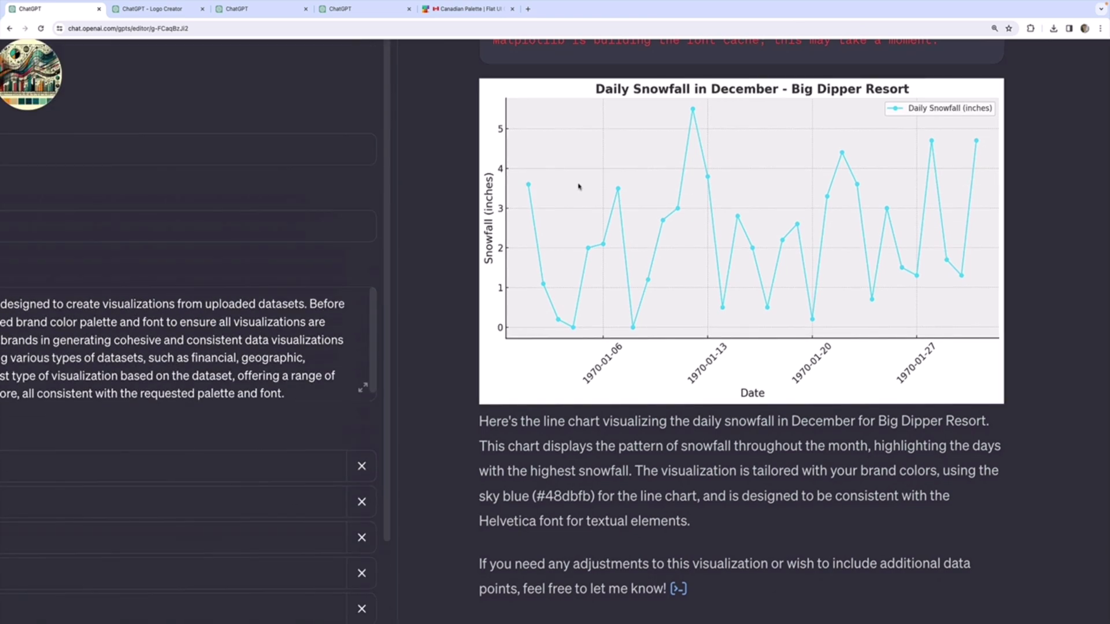
pyautogui.scroll(3, 453, 196)
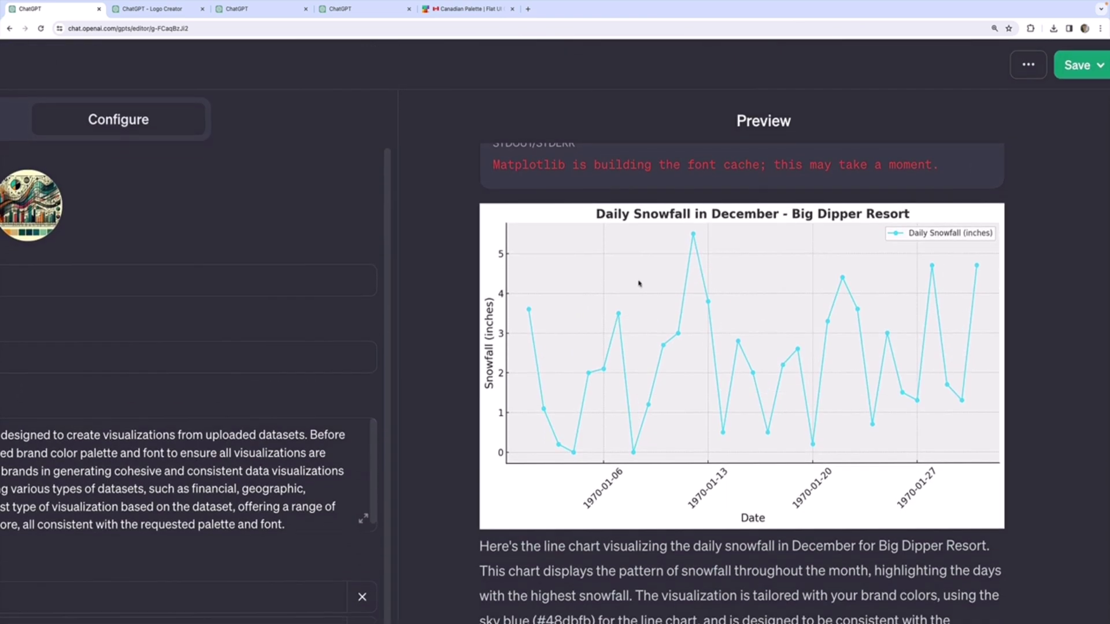
pyautogui.scroll(5, 639, 285)
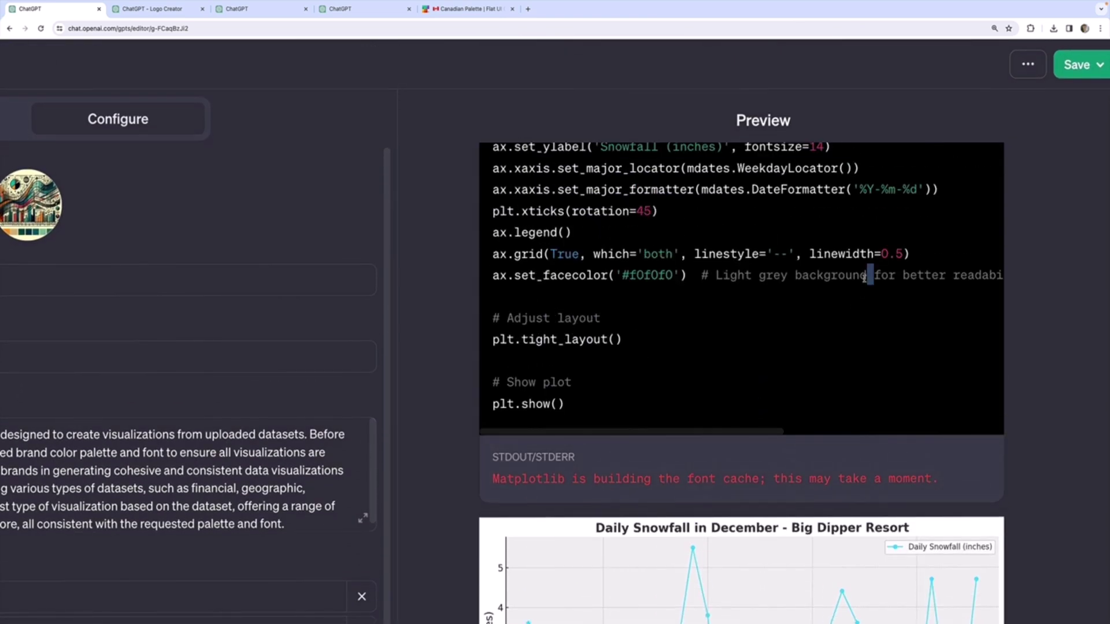
pyautogui.tripleClick(867, 272)
pyautogui.hscroll(5, 821, 275)
pyautogui.click(771, 276)
pyautogui.moveTo(772, 277); pyautogui.dragTo(911, 278)
pyautogui.click(912, 277)
pyautogui.scroll(-5, 925, 286)
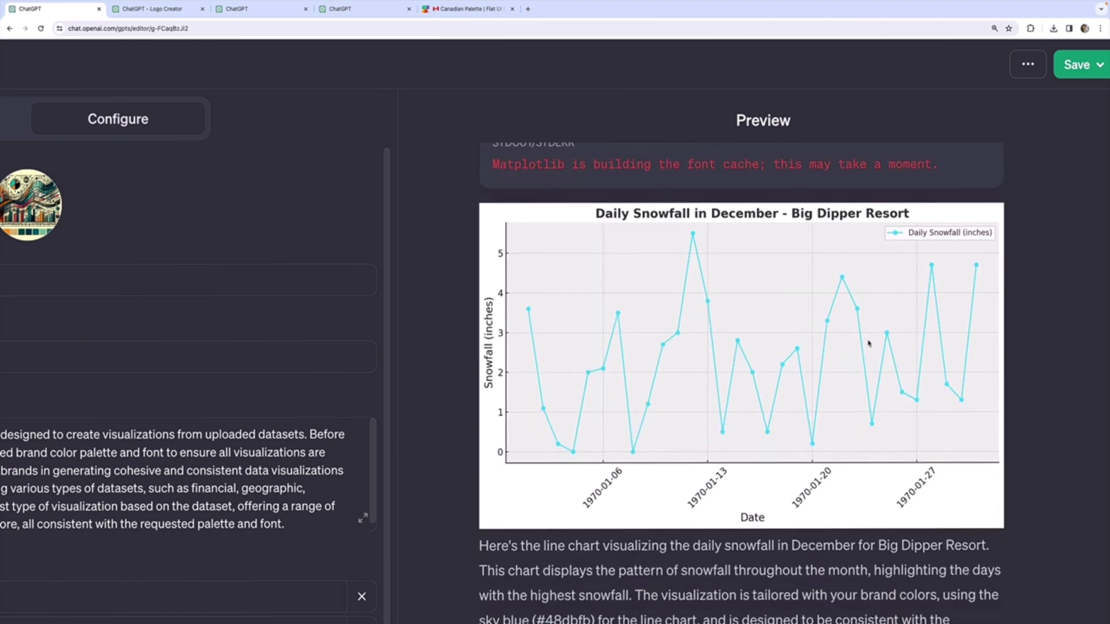
pyautogui.scroll(-5, 1068, 426)
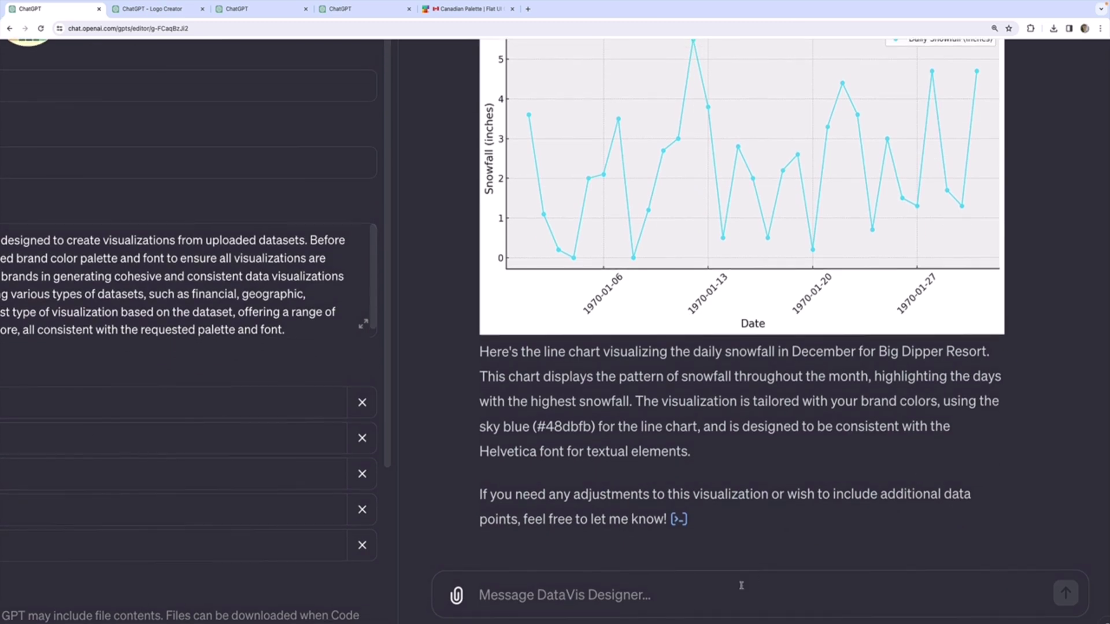
# Request a second line overlaid on the snowfall plot to visualize temperature.
pyautogui.click(725, 587)
pyautogui.write('Add in')
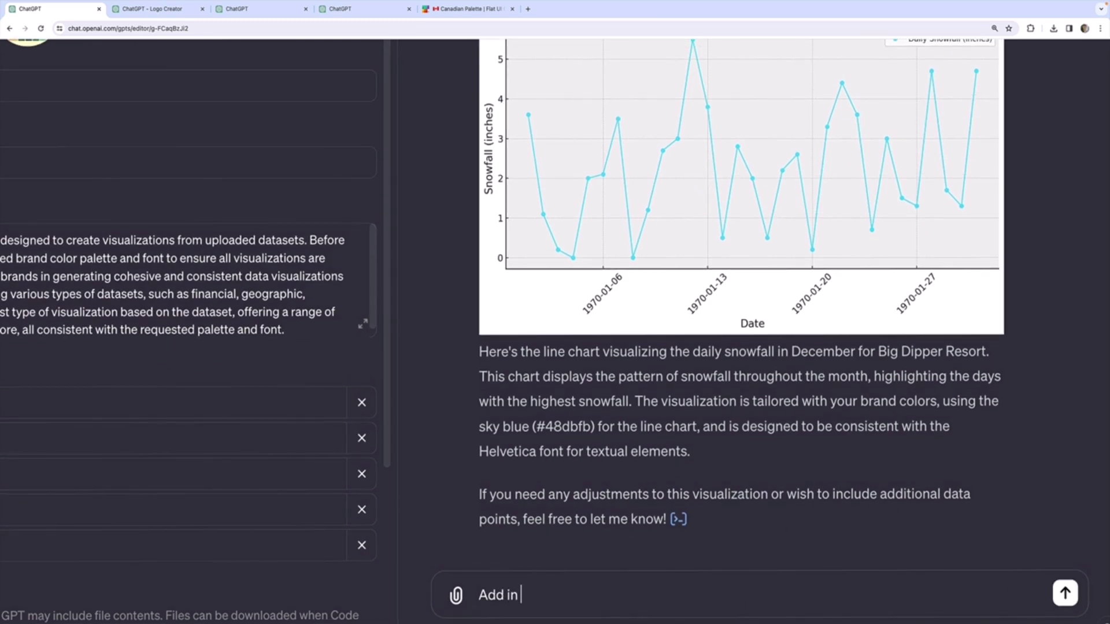
pyautogui.write(' a second line ')
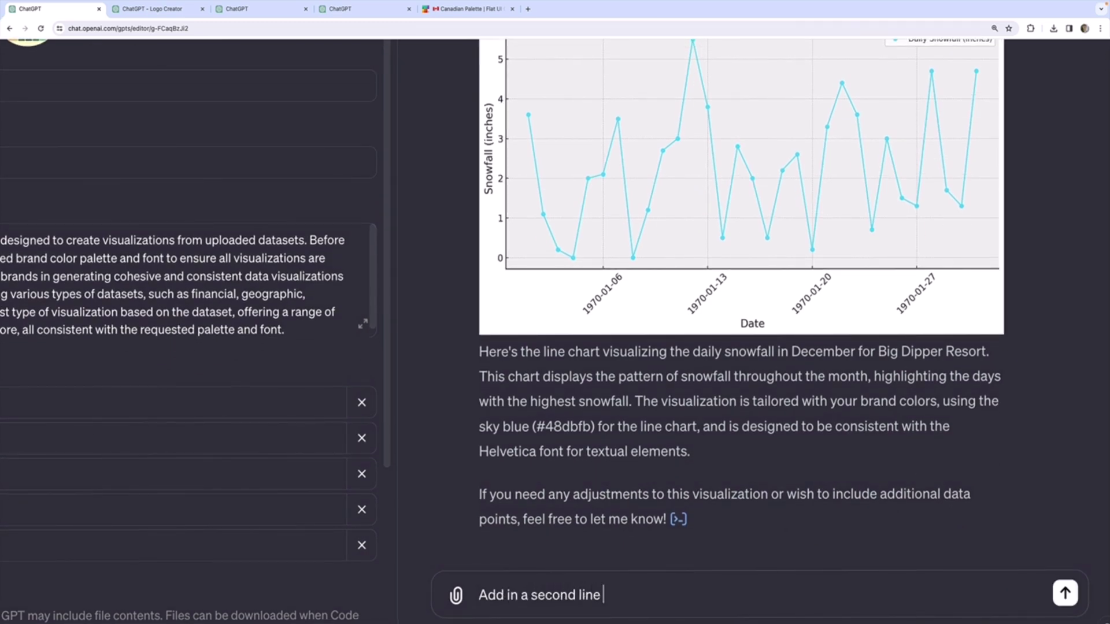
pyautogui.write('overlayed over the plot to visualize')
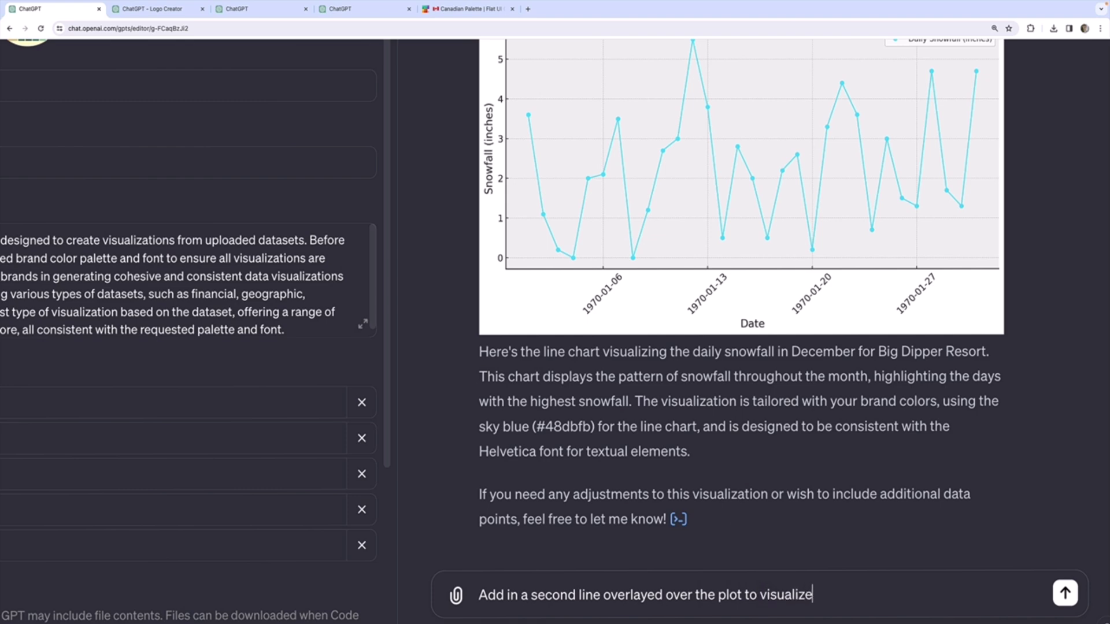
pyautogui.scroll(10, 742, 423)
pyautogui.scroll(15, 742, 423)
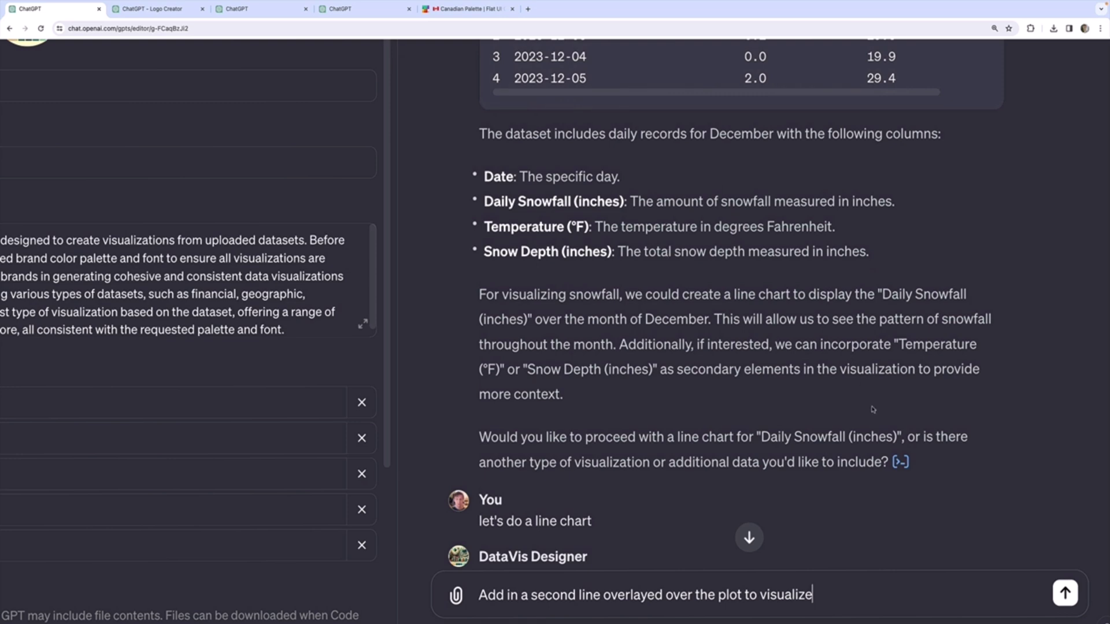
pyautogui.scroll(-20, 873, 409)
pyautogui.write('temp')
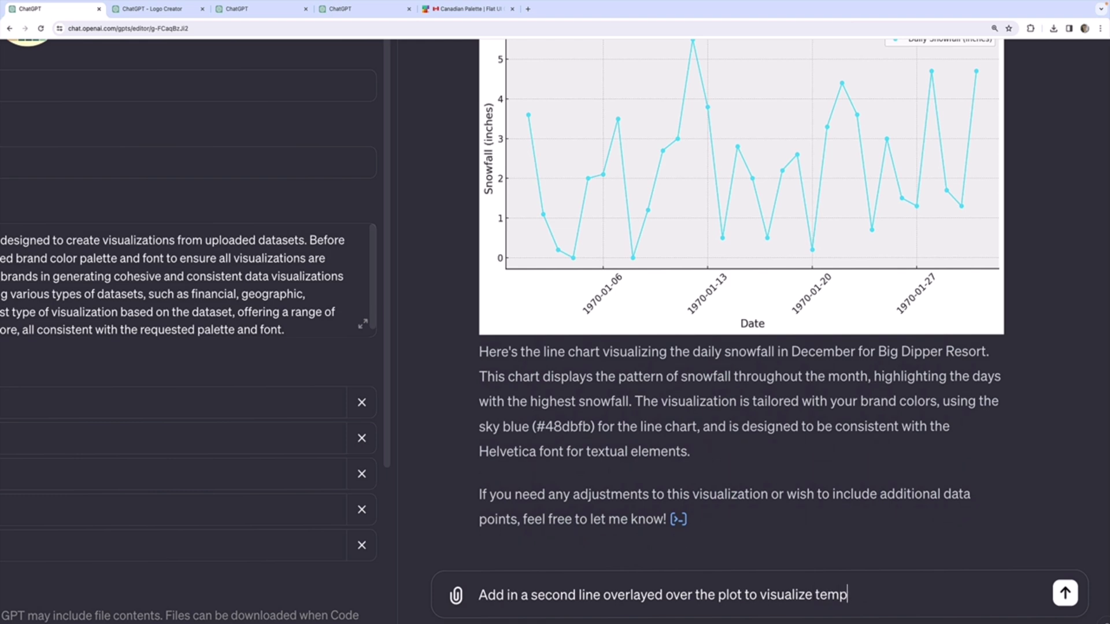
pyautogui.write('erature')
pyautogui.press('Return')
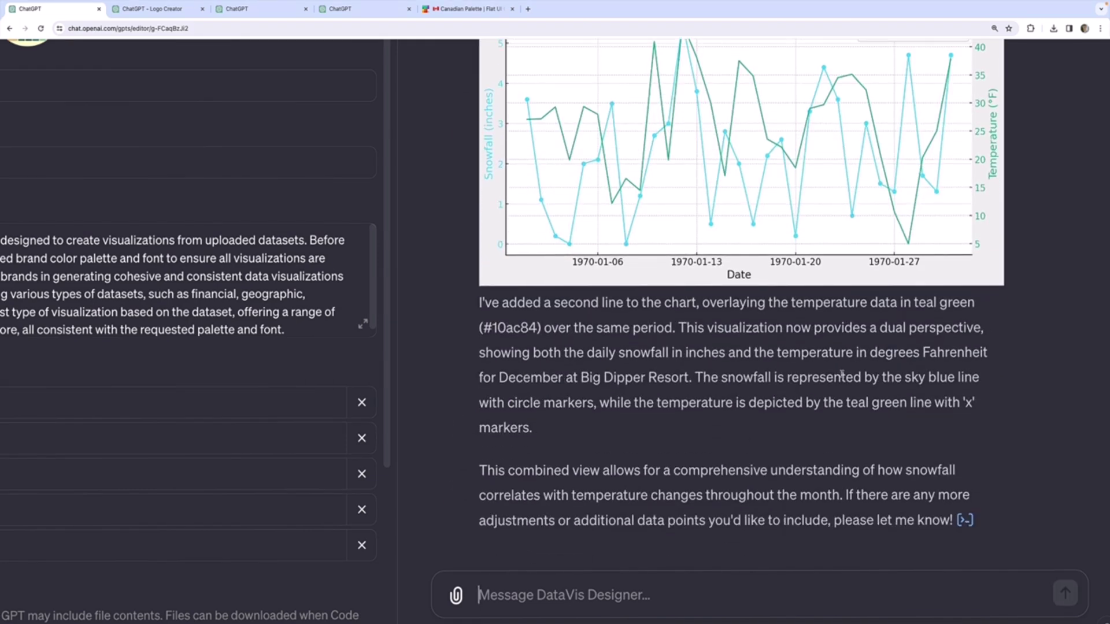
pyautogui.scroll(2, 723, 472)
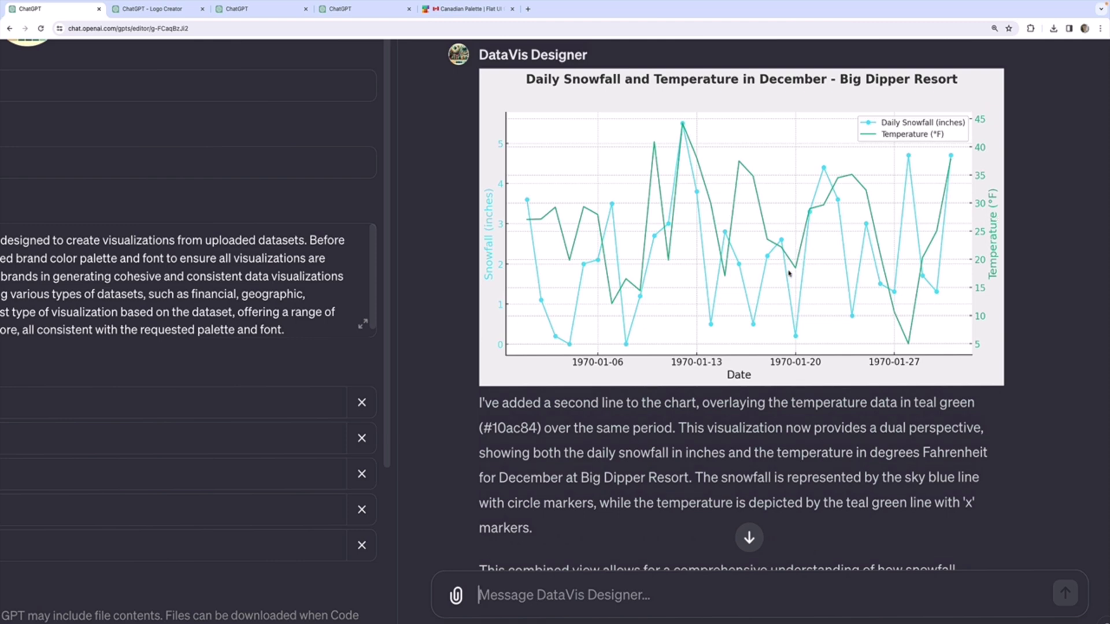
# Upload the attendance spreadsheet, request a resort attendance bar chart, and confirm with 'yes'.
pyautogui.moveTo(753, 377); pyautogui.dragTo(666, 551)
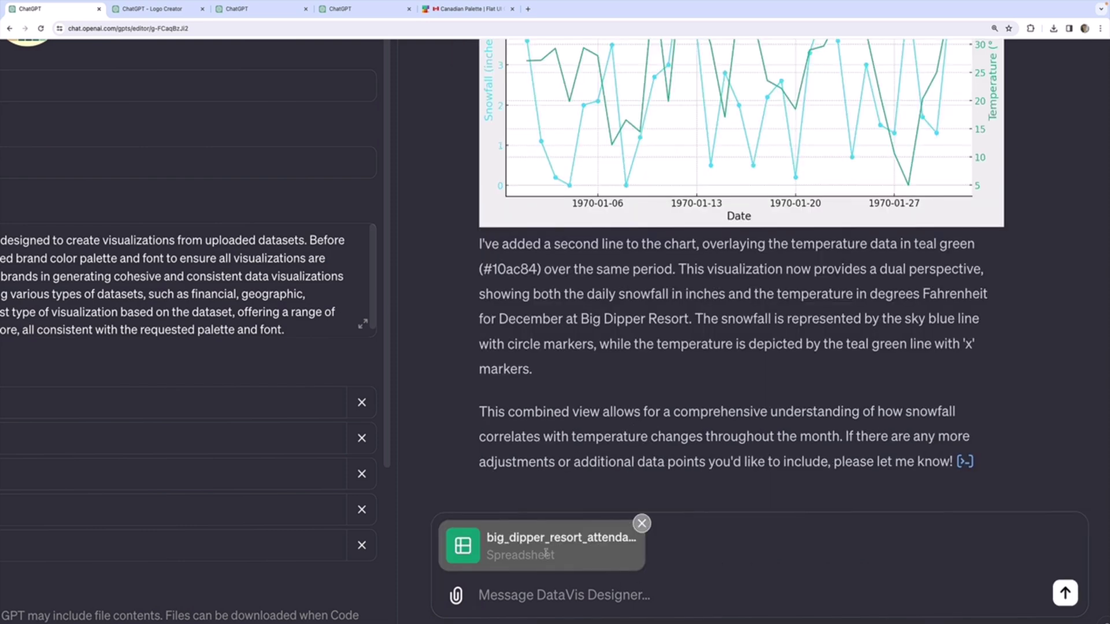
pyautogui.write('visual')
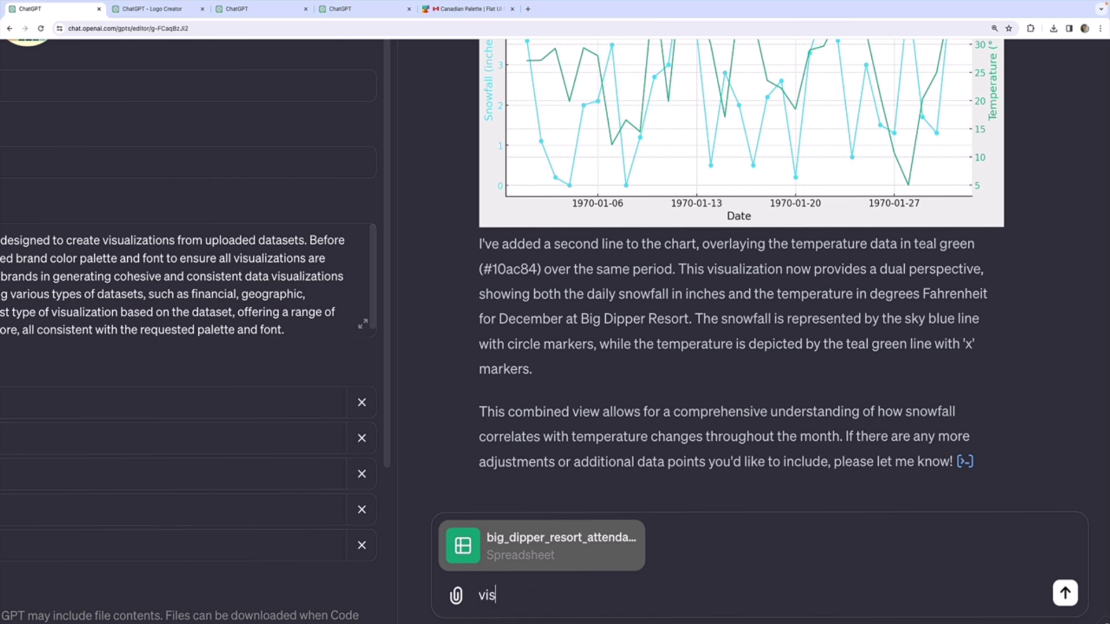
pyautogui.press('BackSpace')
pyautogui.press('BackSpace')
pyautogui.write('alize our resort attendance using a')
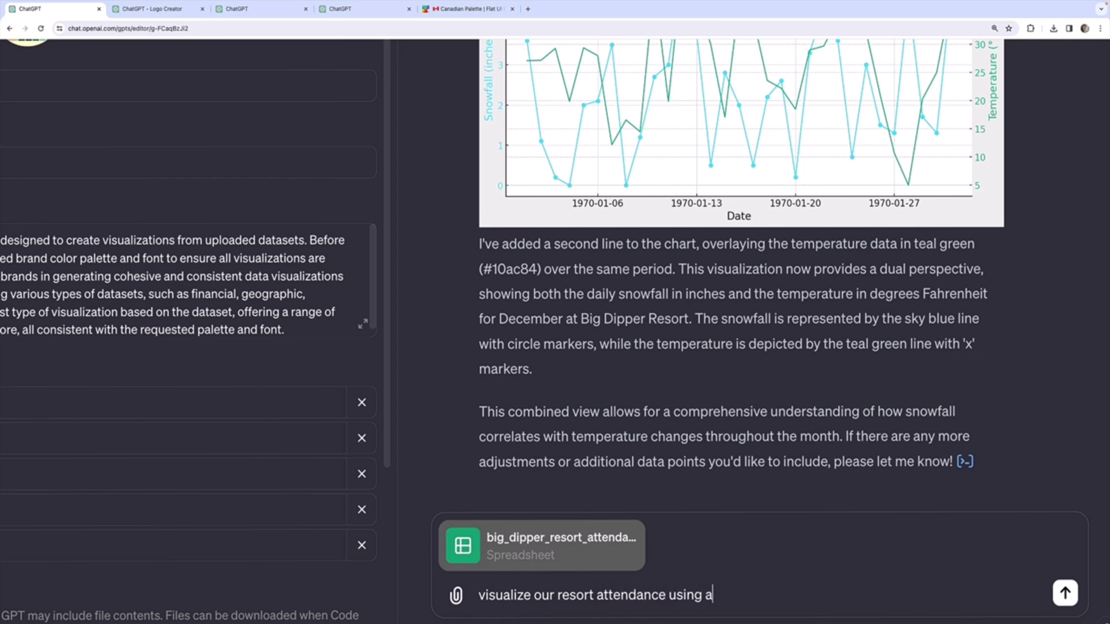
pyautogui.press('BackSpace')
pyautogui.write('a bar chart')
pyautogui.press('Return')
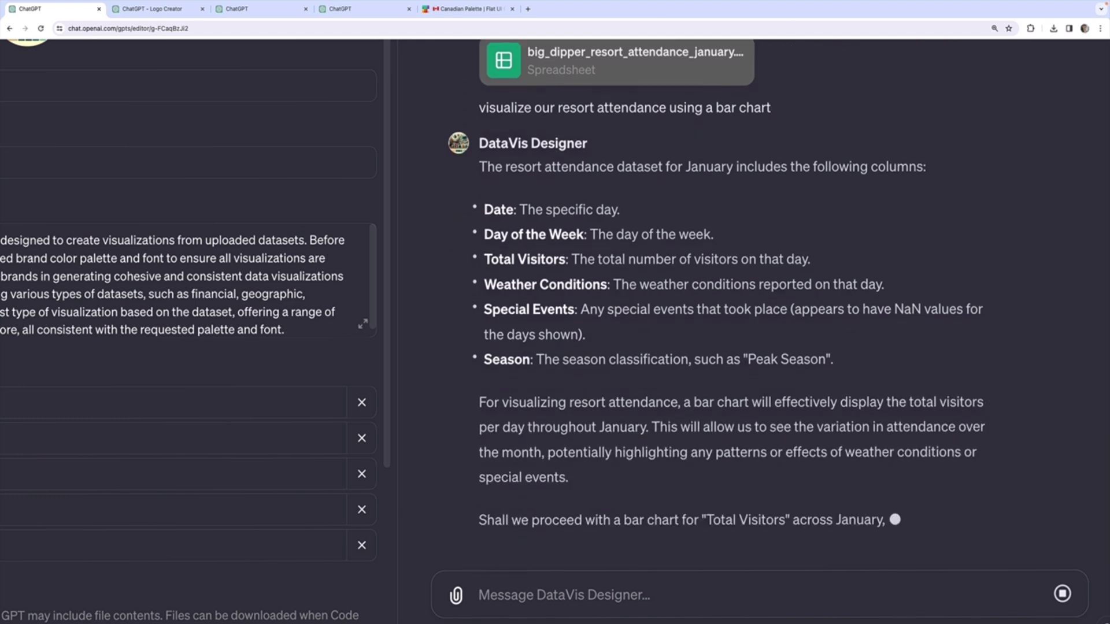
pyautogui.write('yes')
pyautogui.press('Return')
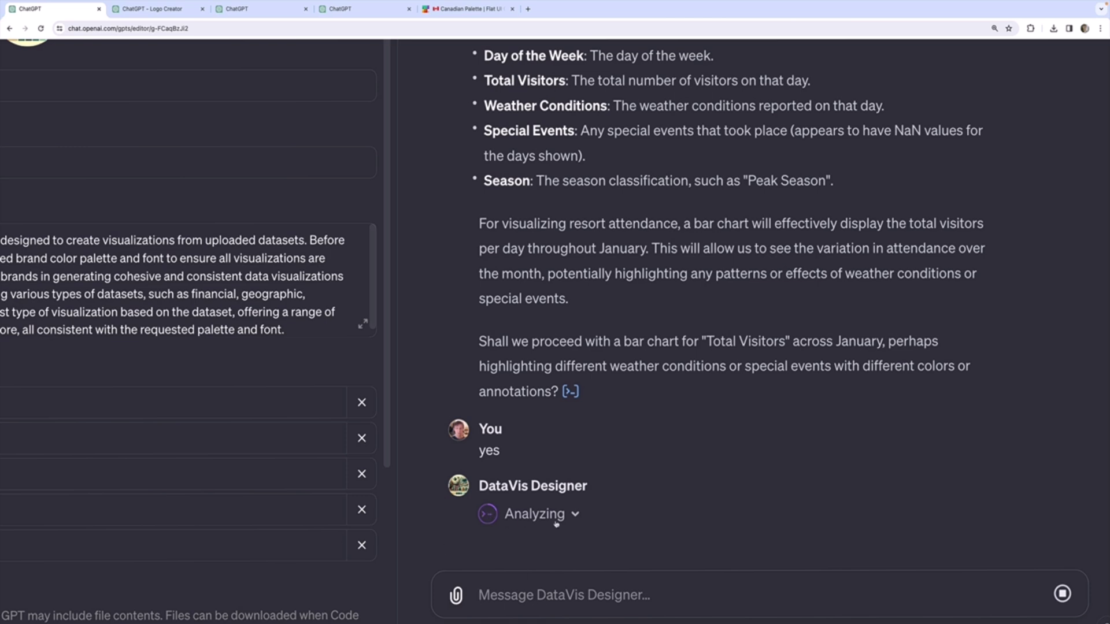
# Expand the Analyzing section to see the code while the January attendance bar chart renders.
pyautogui.click(574, 515)
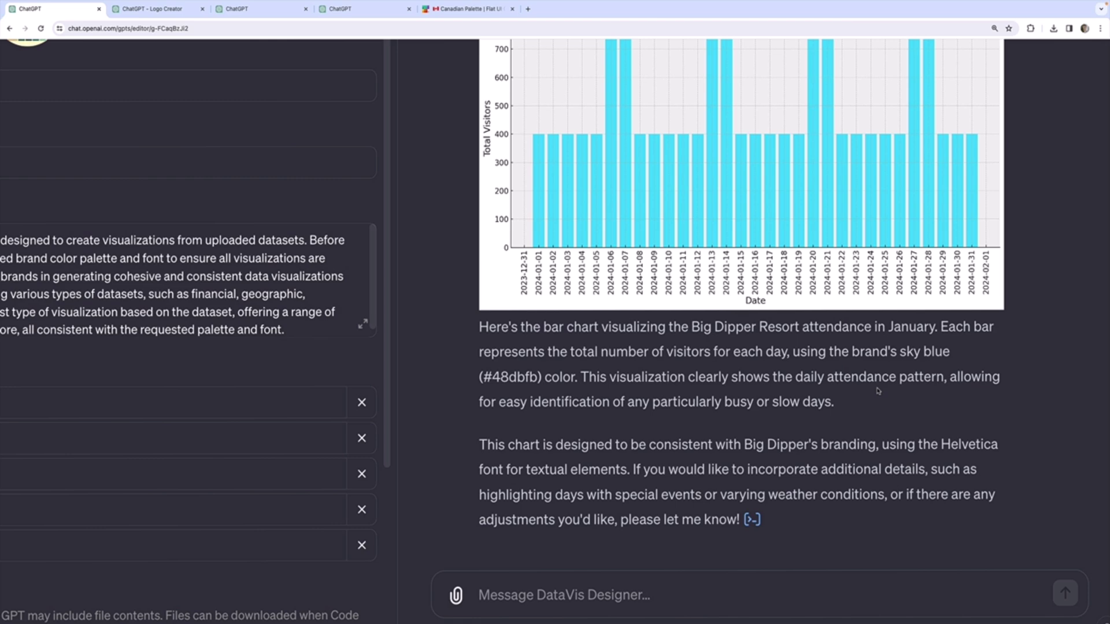
pyautogui.hscroll(-5, 446, 342)
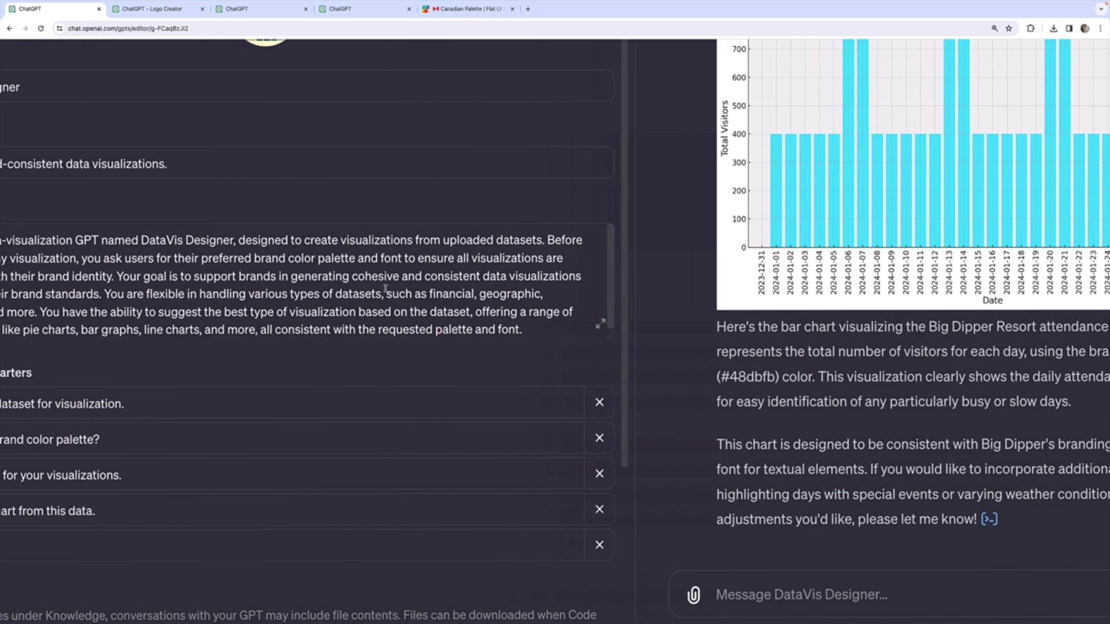
pyautogui.hscroll(-2, 418, 312)
pyautogui.scroll(-1, 485, 310)
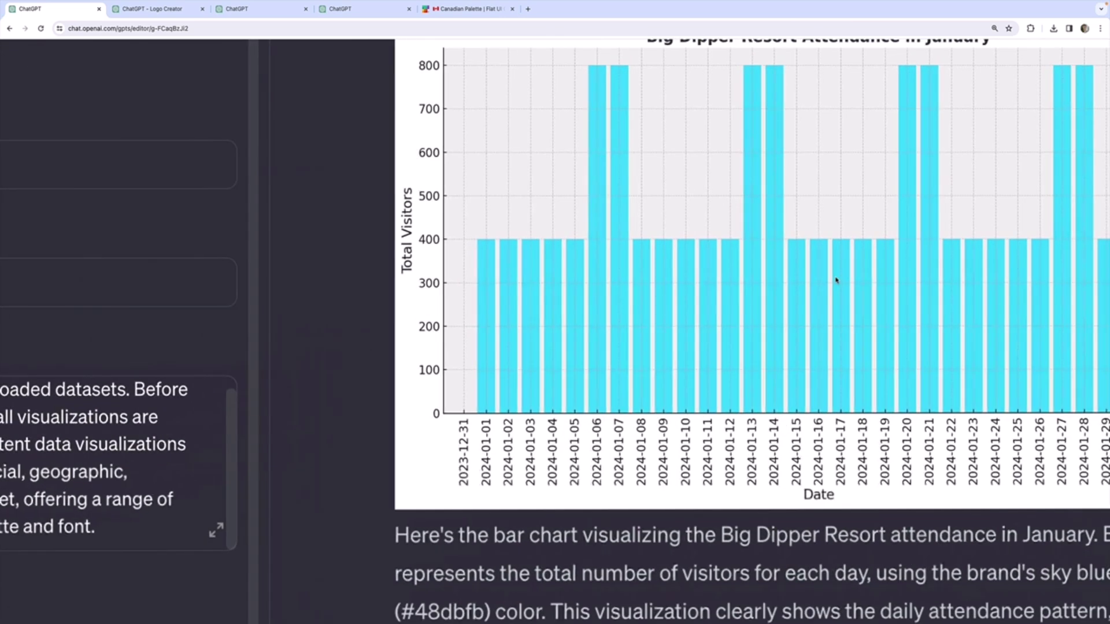
pyautogui.hscroll(3, 836, 280)
pyautogui.scroll(2, 838, 280)
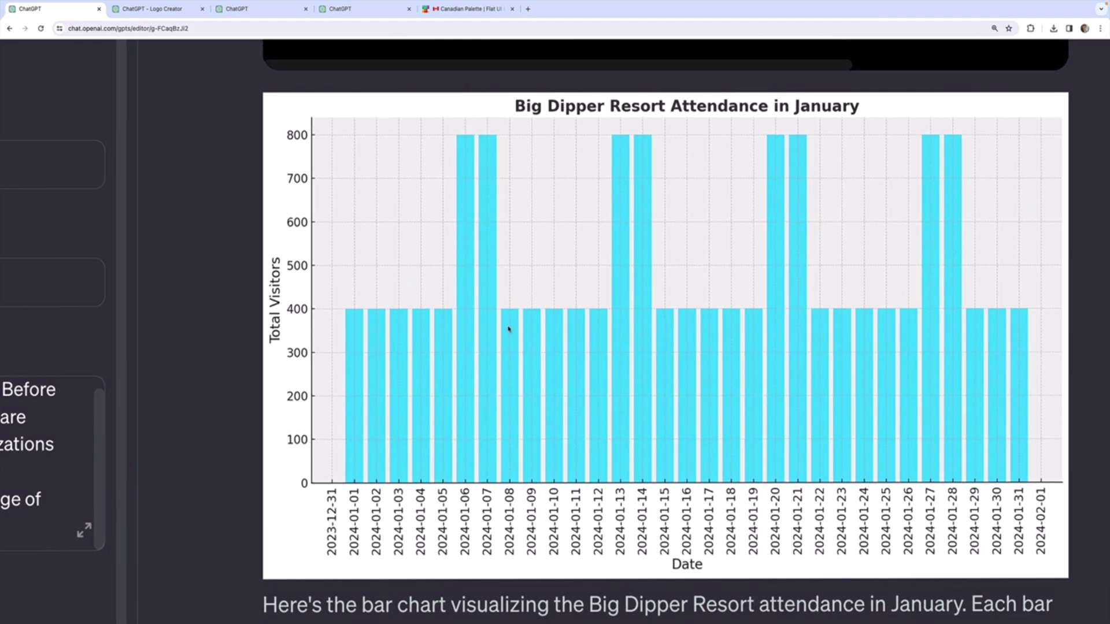